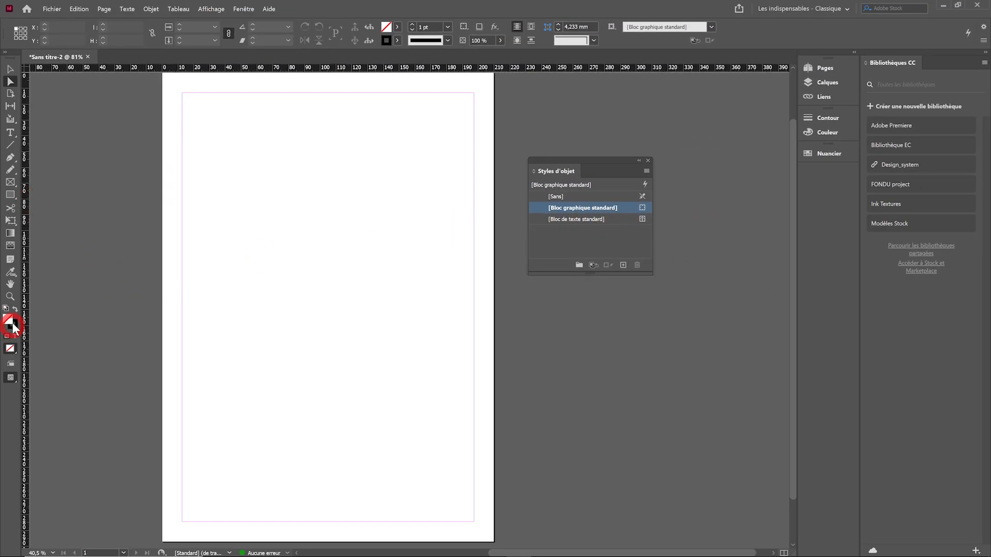
Draw a rectangle about 210 mm wide and 30.5 mm high across the page's top edge
click(178, 325)
click(605, 212)
click(10, 195)
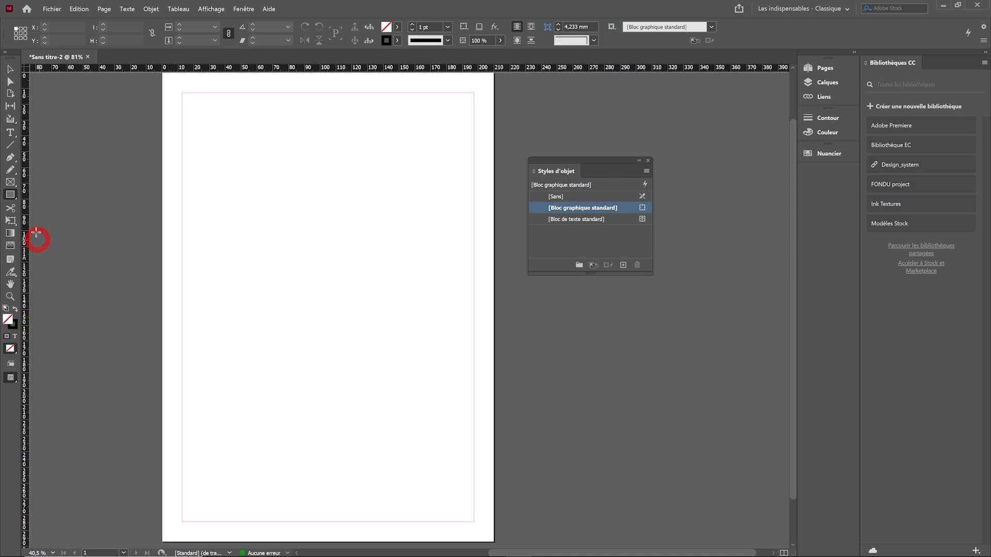
click(10, 195)
click(41, 207)
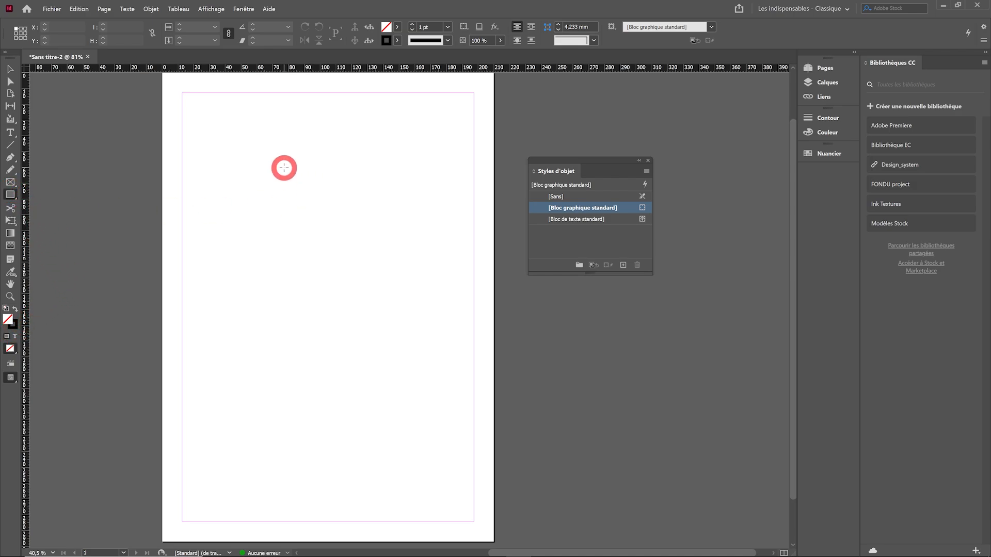
drag(206, 142, 192, 191)
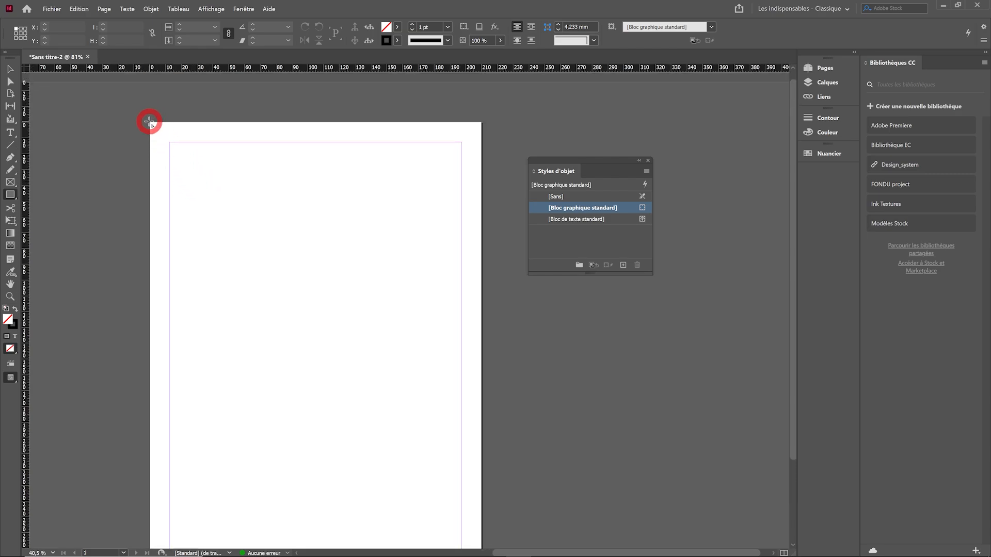
mouse_move(150, 122)
mouse_down()
mouse_move(394, 170)
mouse_move(477, 171)
mouse_up()
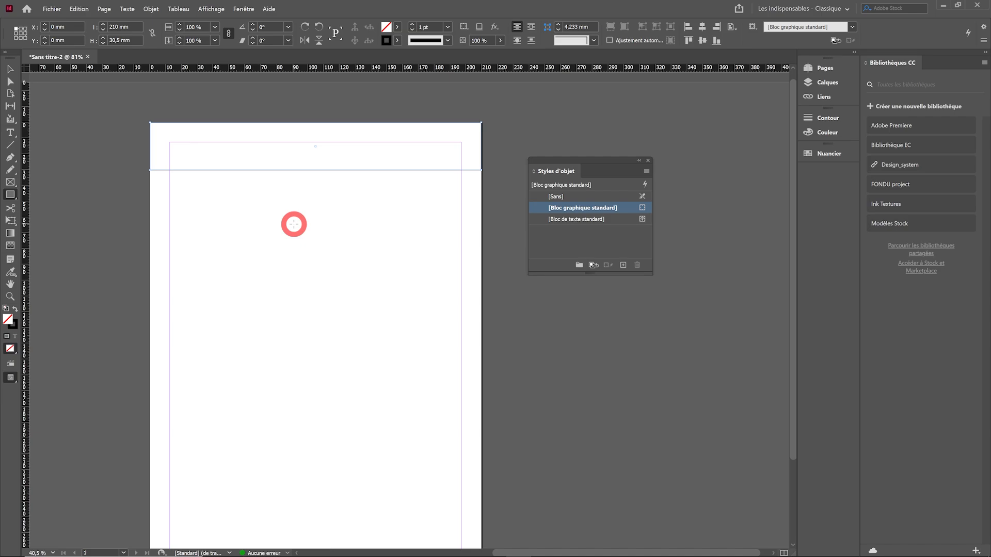
Set the rectangle's stroke colour to [Sans]
click(397, 41)
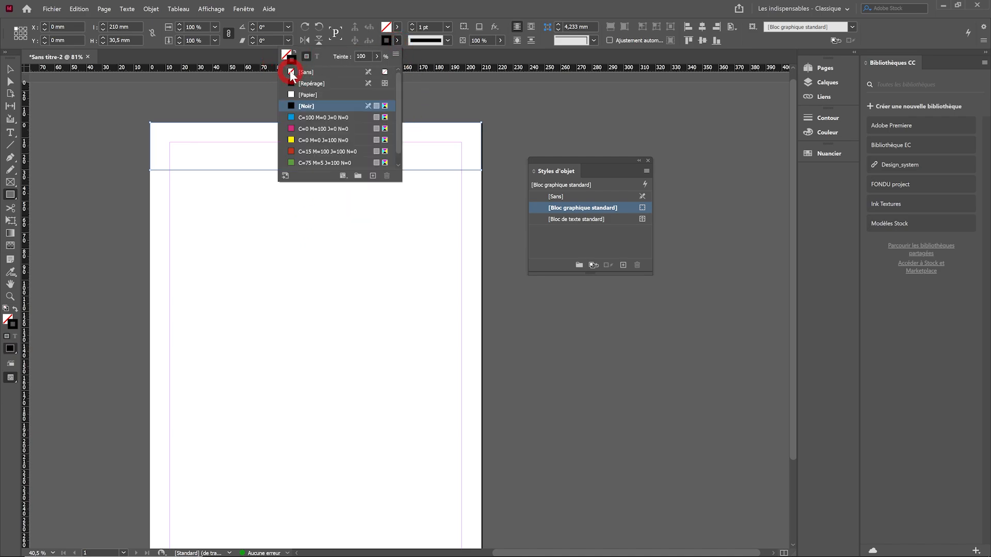
click(292, 74)
click(339, 37)
Apply a linear white-to-black gradient to the rectangle's stroke
click(248, 8)
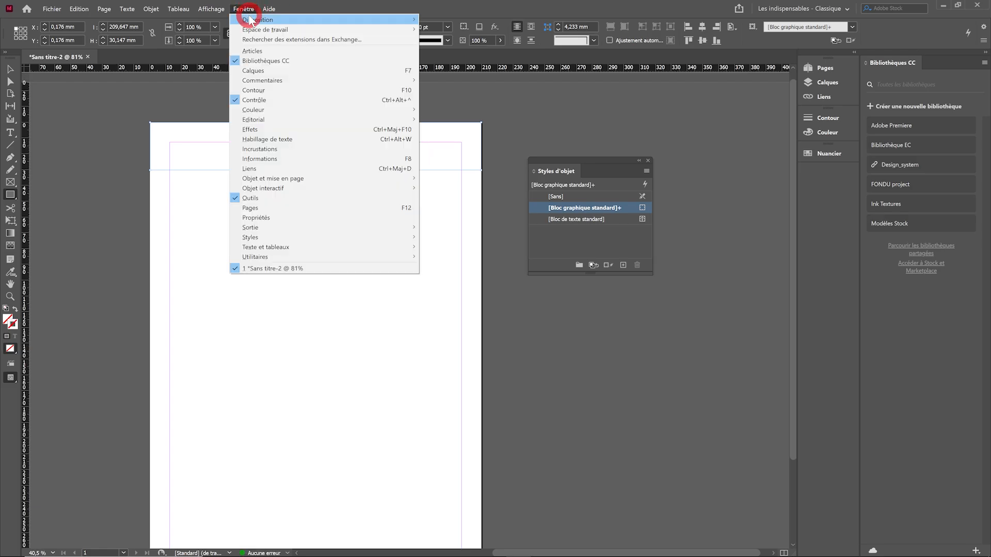
mouse_move(262, 113)
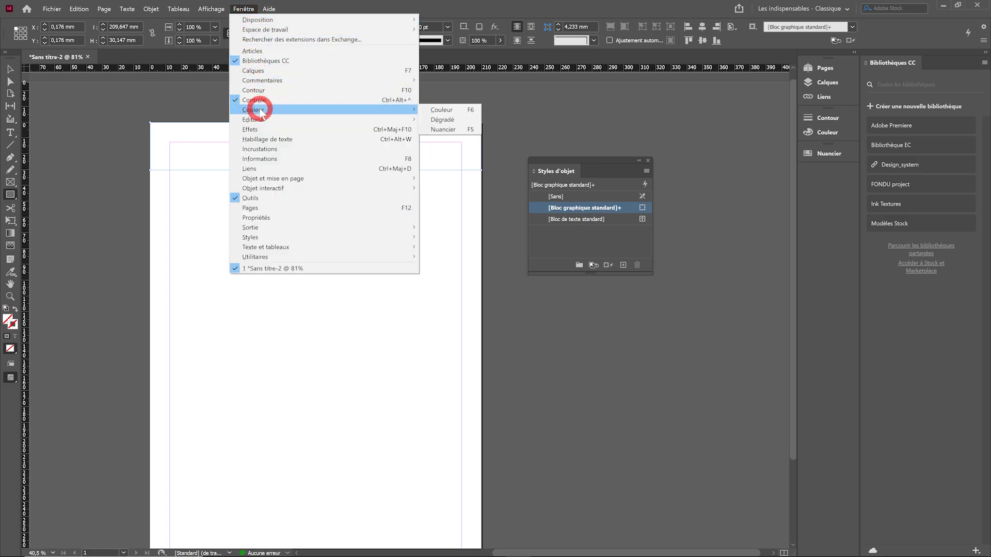
click(443, 120)
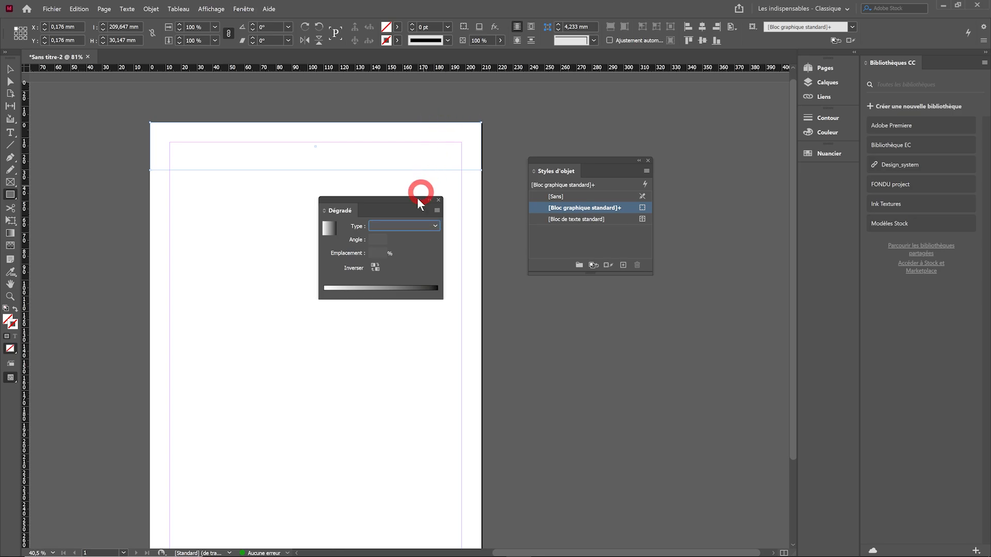
click(417, 291)
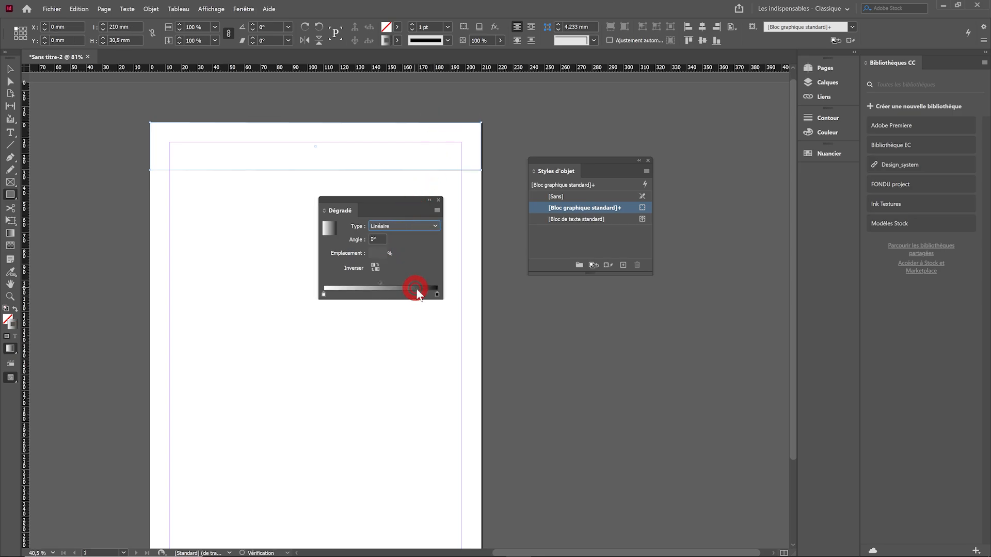
Recolour the gradient's black end stop to a medium blue using the TSL colour model
click(244, 8)
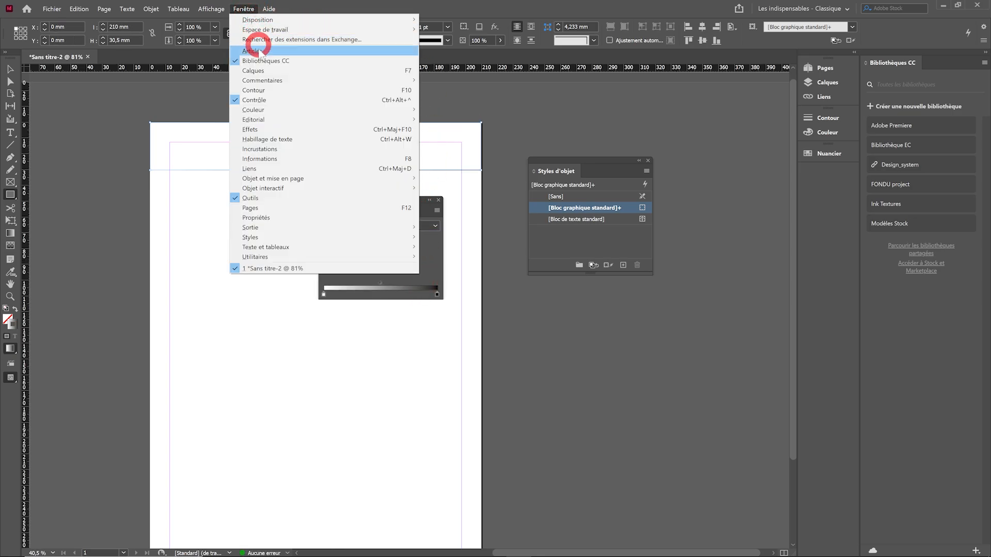
mouse_move(310, 110)
click(441, 109)
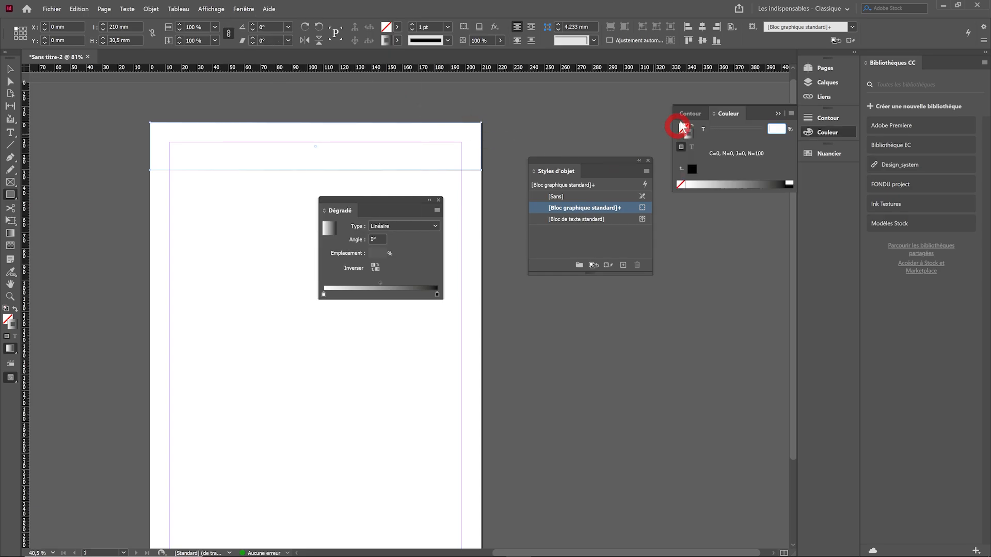
drag(733, 115, 531, 288)
click(436, 296)
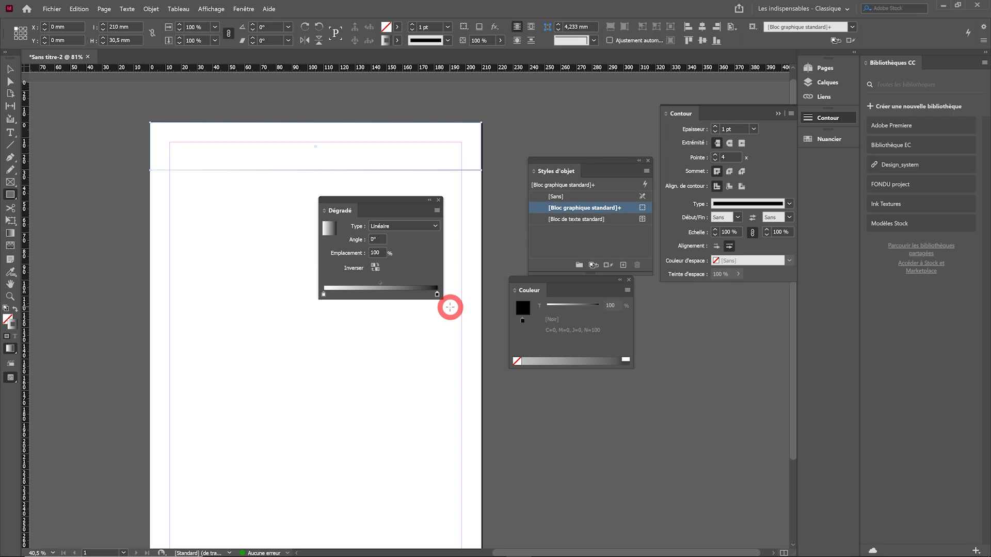
click(627, 289)
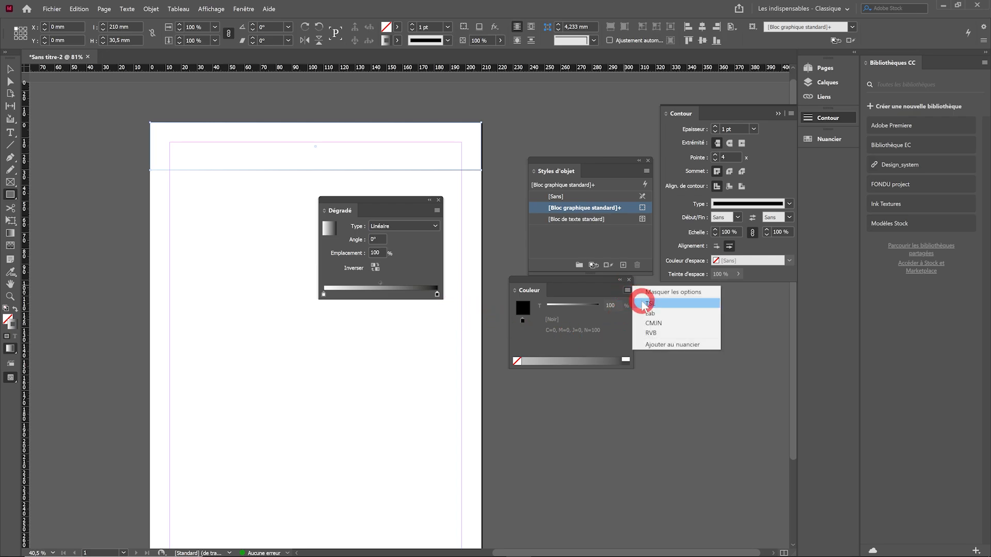
click(641, 305)
click(572, 306)
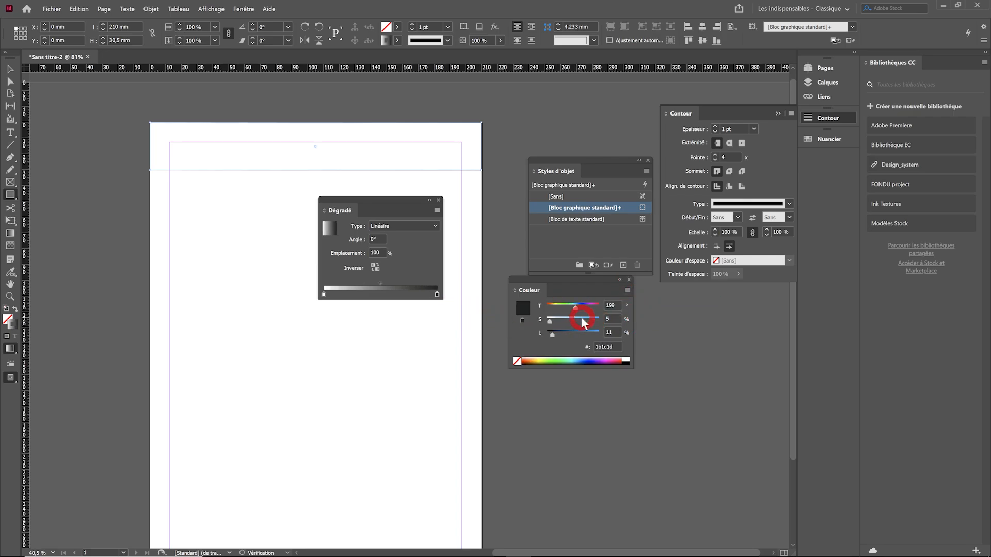
click(590, 319)
click(581, 332)
drag(581, 334, 588, 332)
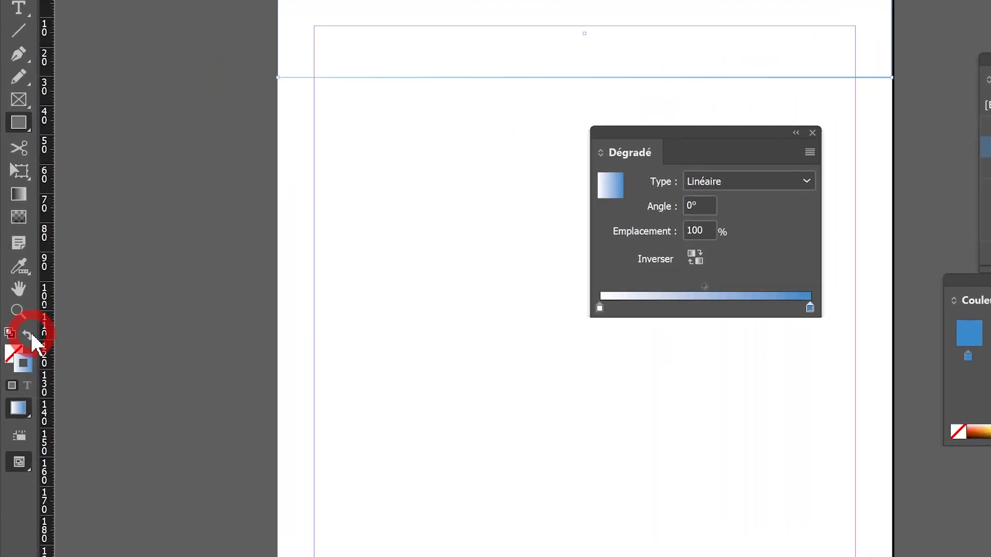
Swap the rectangle's fill and stroke so the gradient fills it, then reverse the gradient to run from blue to white
click(30, 340)
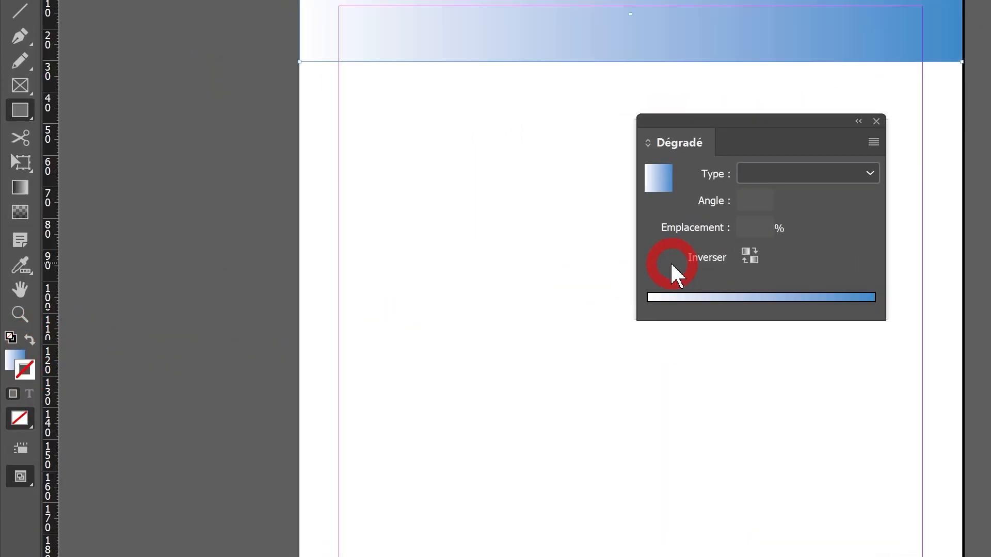
click(13, 357)
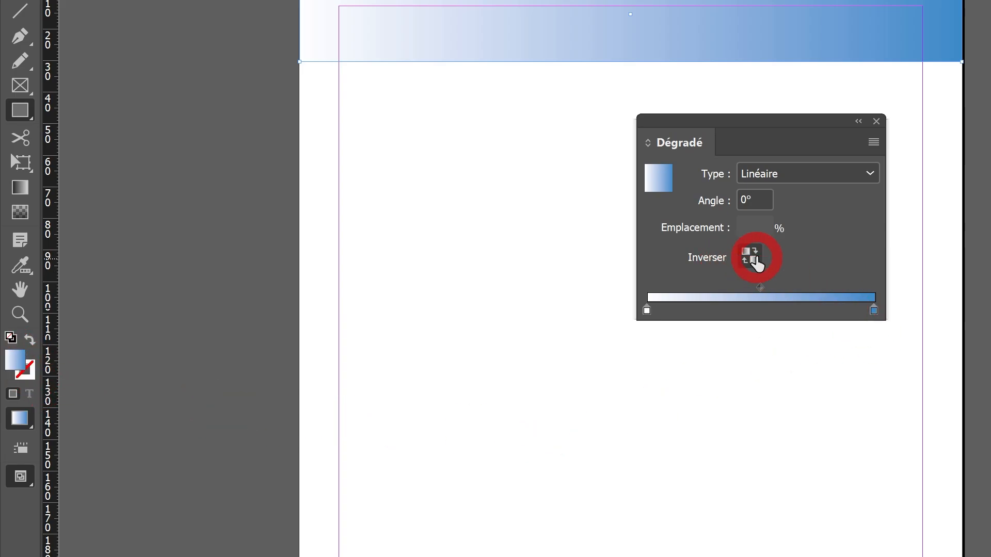
click(753, 267)
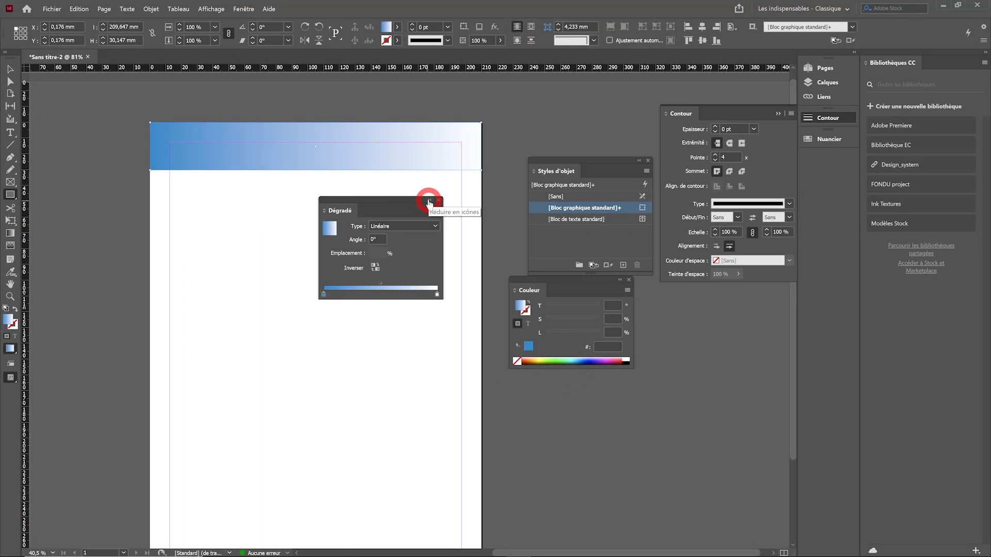
Apply a horizontal gradient feather to the band, fading it from near its middle towards its right end
drag(404, 202, 411, 234)
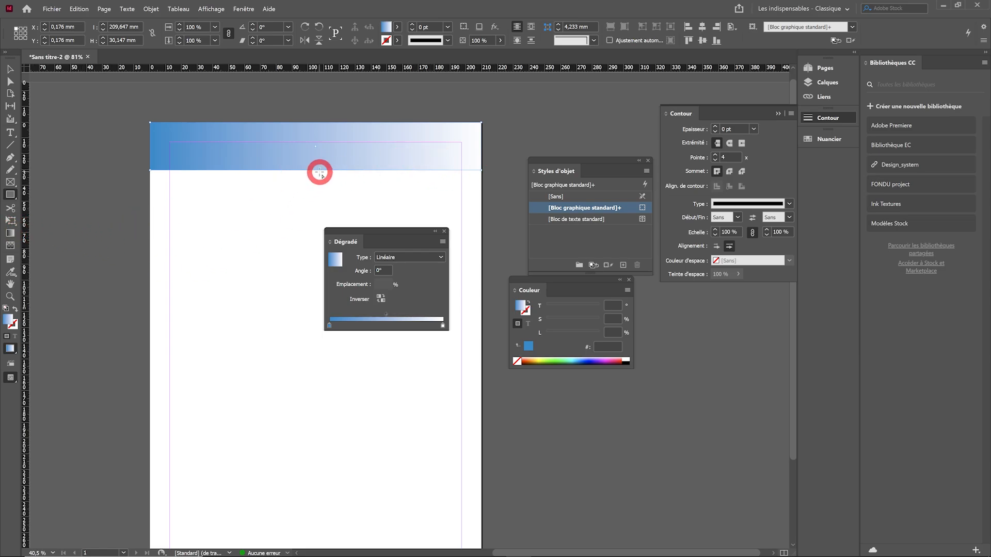
click(11, 247)
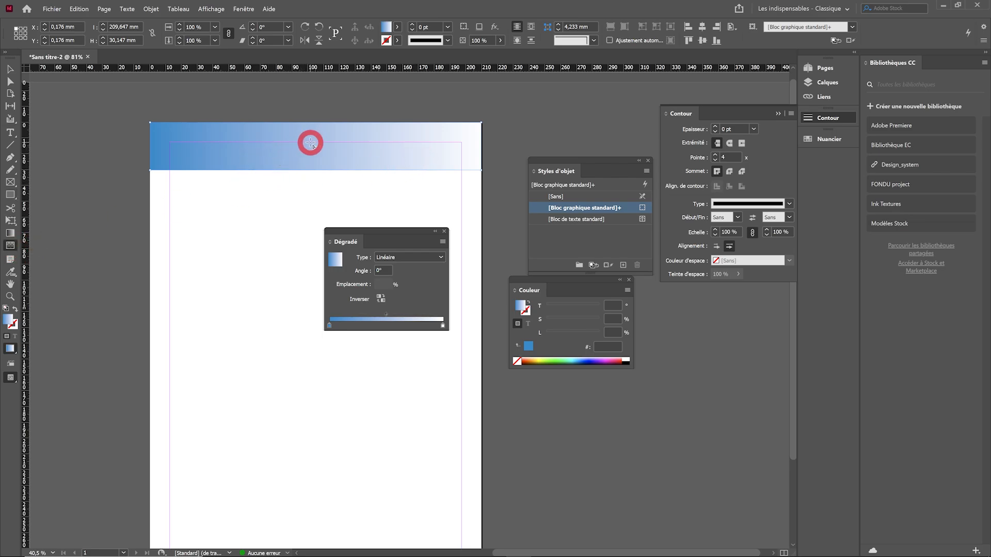
drag(310, 143, 432, 143)
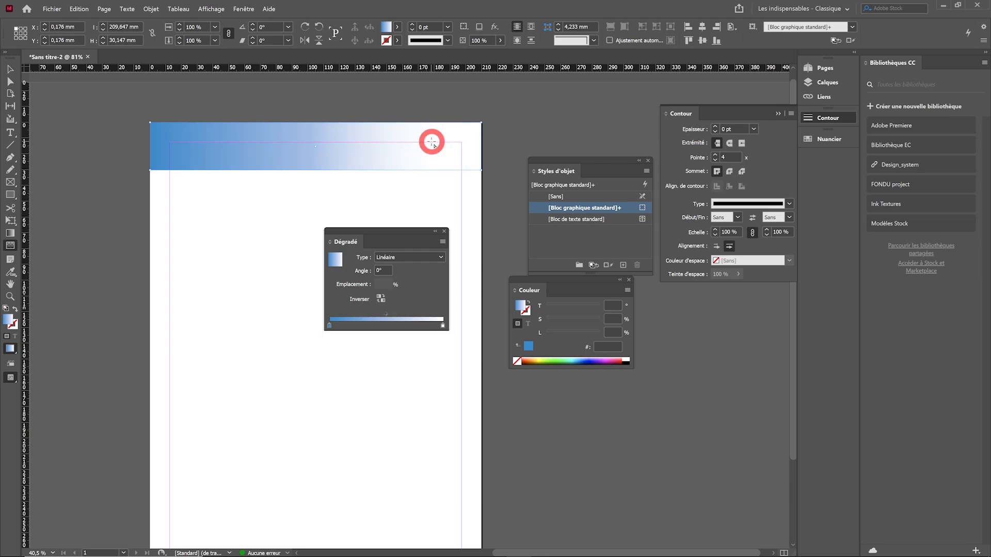
drag(293, 145, 434, 145)
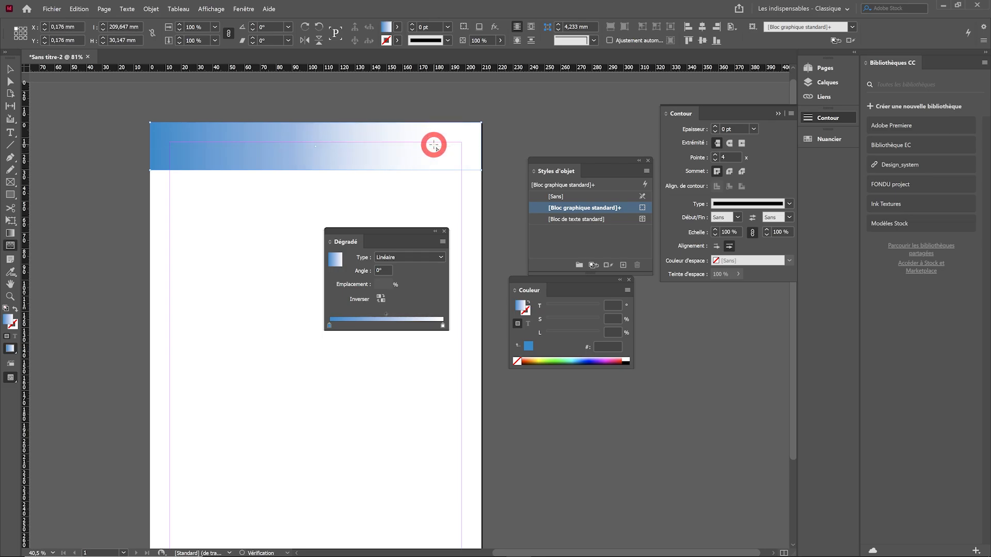
Fully round the two left corners of the gradient band and move the Dégradé panel off the page
key(v)
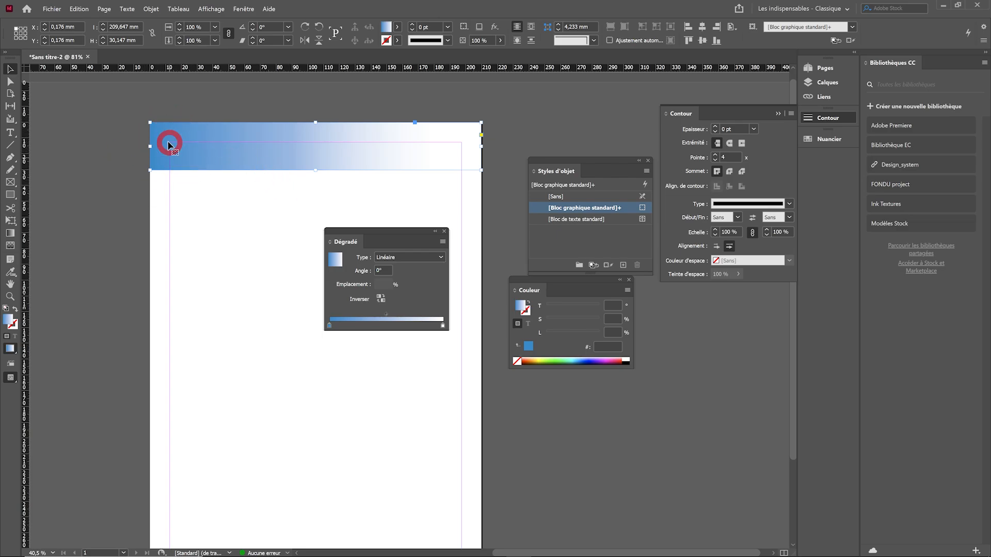
click(481, 135)
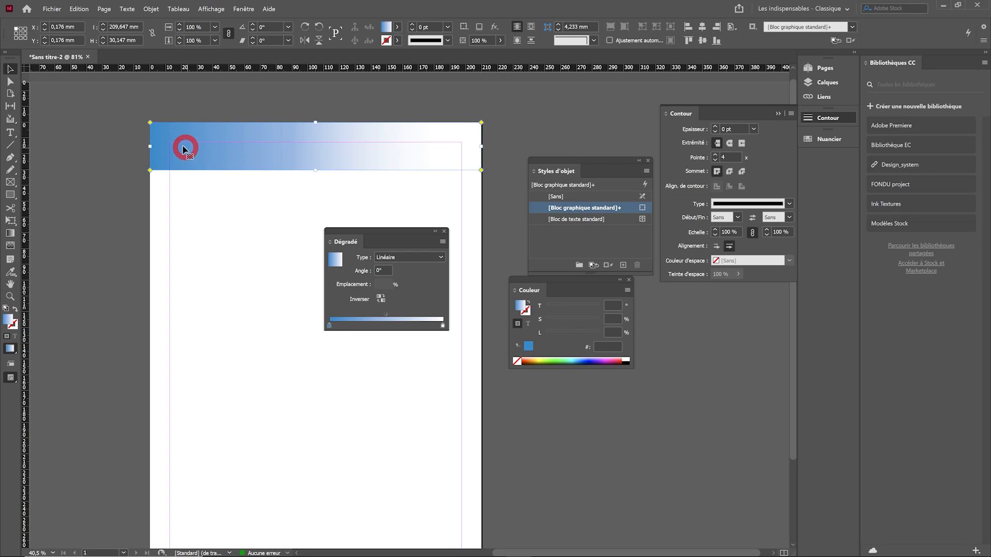
drag(151, 124, 235, 187)
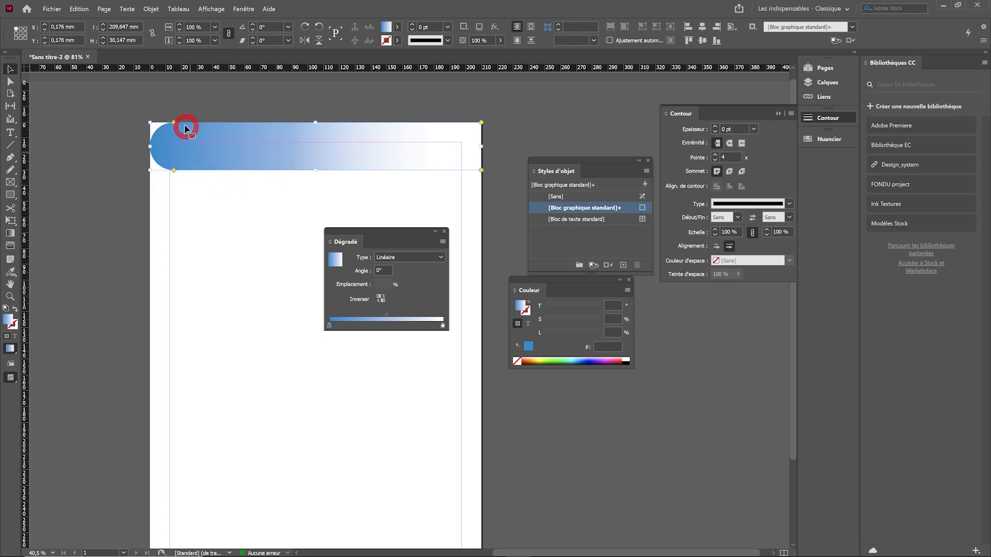
click(230, 225)
drag(420, 233, 627, 388)
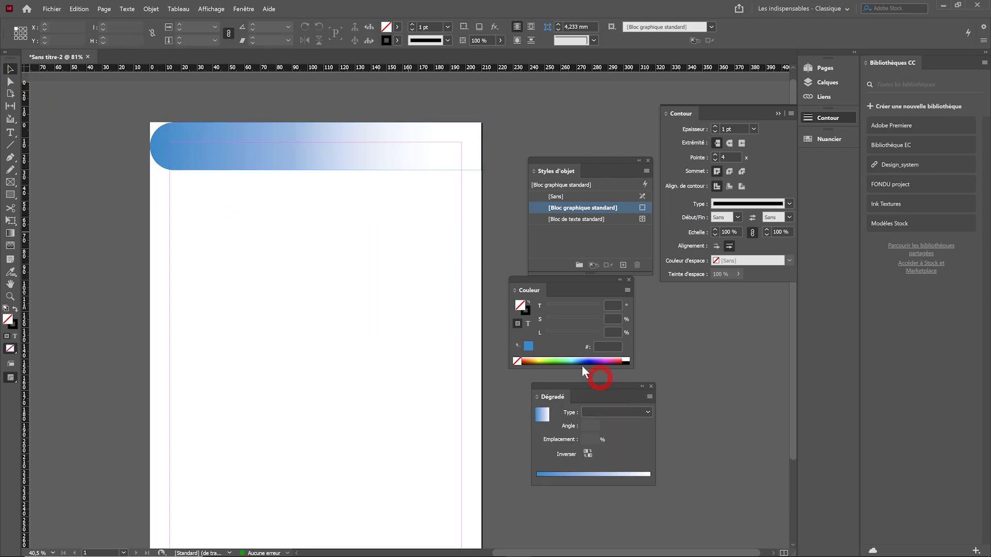
Try moving the gradient band down the page, then undo the move
drag(264, 167, 266, 238)
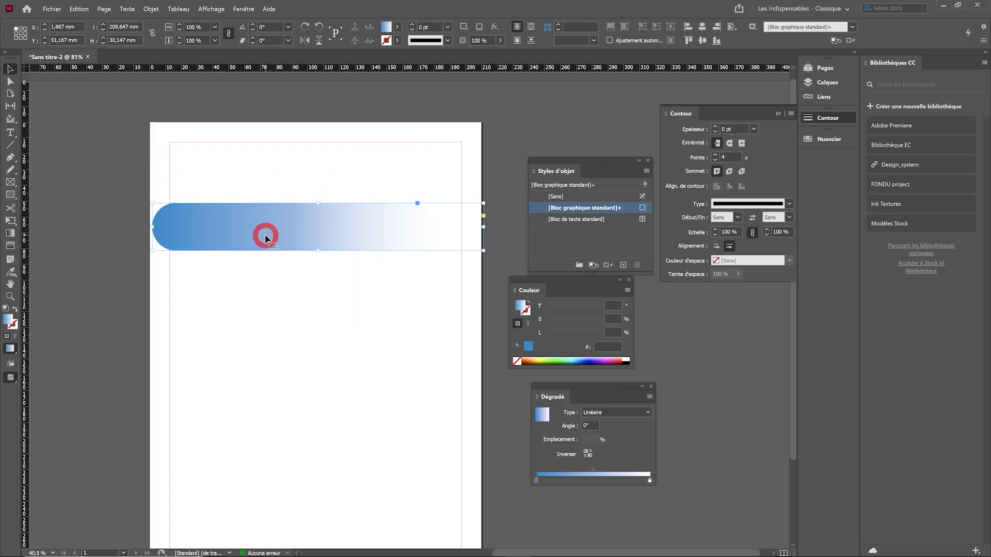
key(ctrl+z)
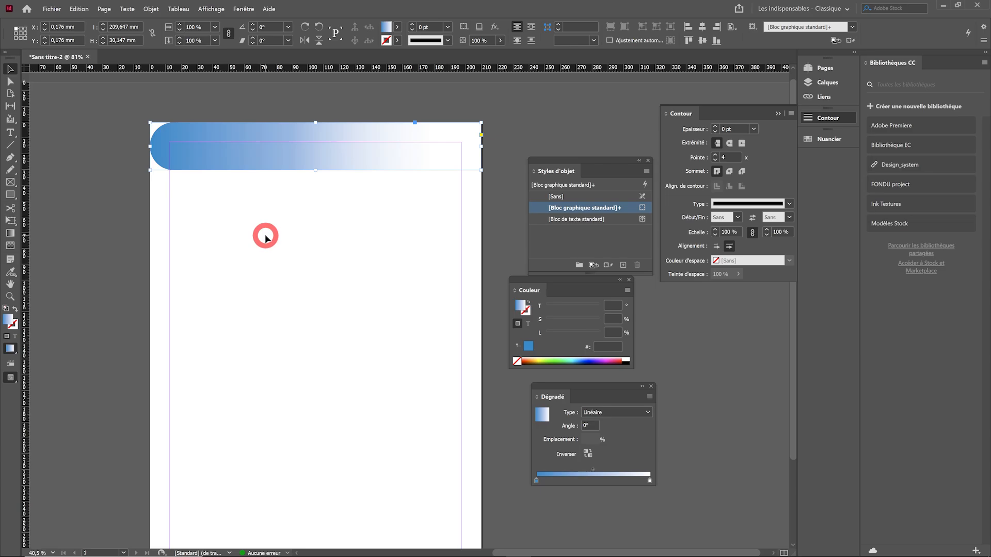
Draw a rectangle about 210 by 119 mm across the page below the band and fill it black without a stroke
click(92, 217)
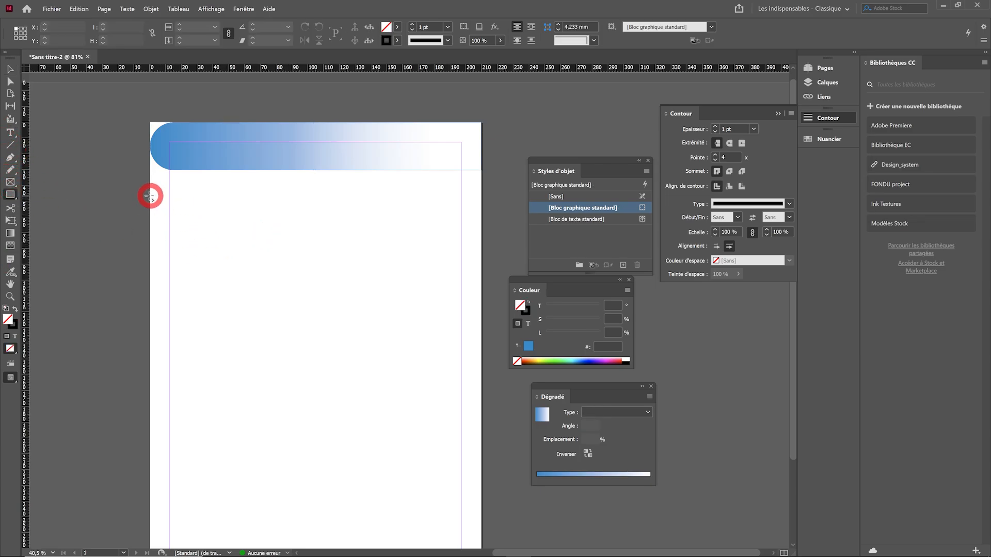
mouse_move(150, 195)
mouse_down()
mouse_move(427, 334)
mouse_move(481, 384)
mouse_up()
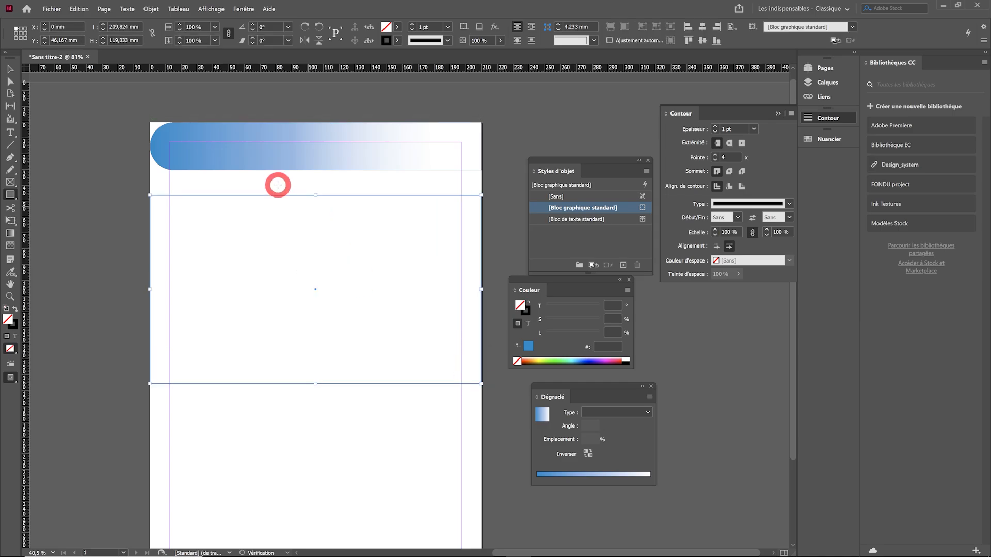
click(15, 308)
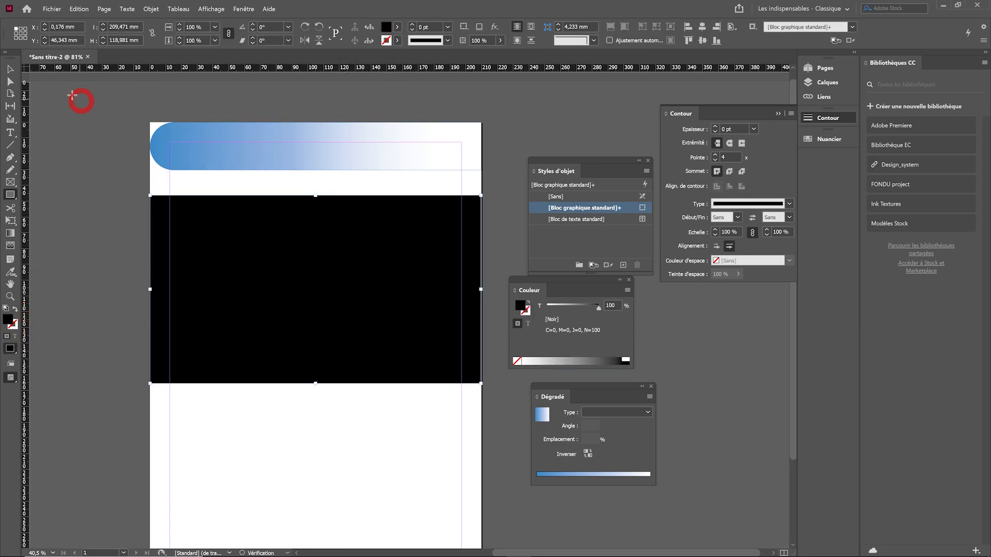
Move the gradient band onto the upper part of the black rectangle and bring it to the front
click(10, 69)
drag(239, 151, 243, 250)
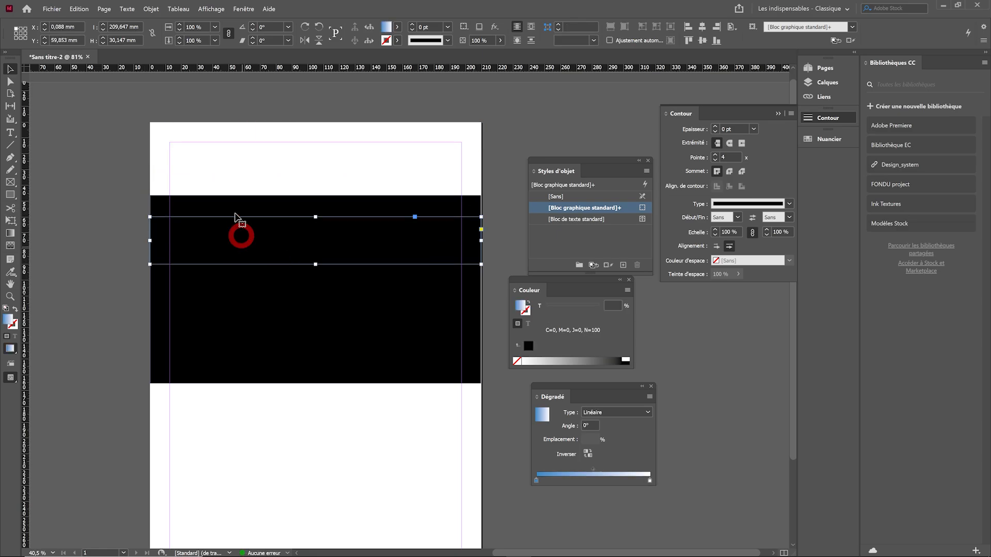
click(153, 13)
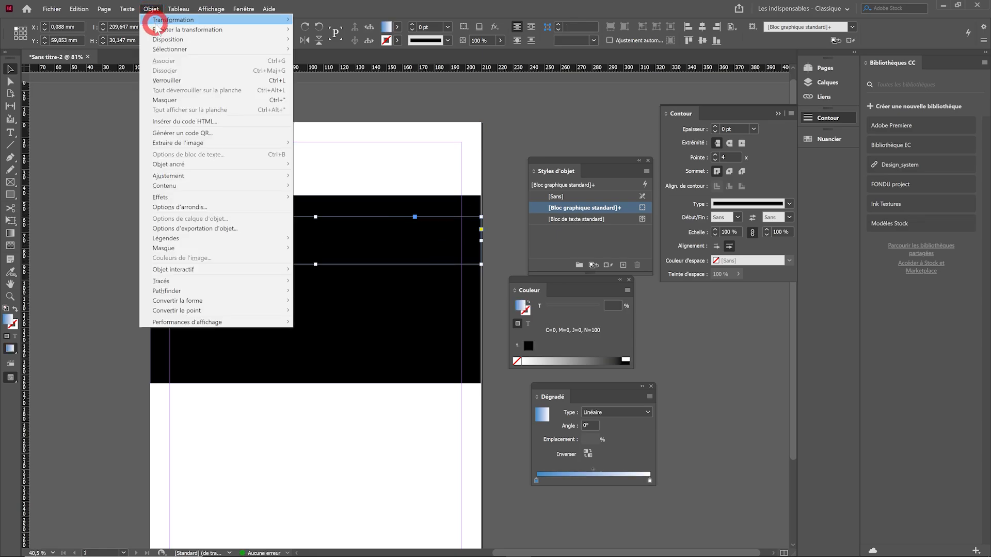
mouse_move(155, 39)
click(334, 42)
click(333, 170)
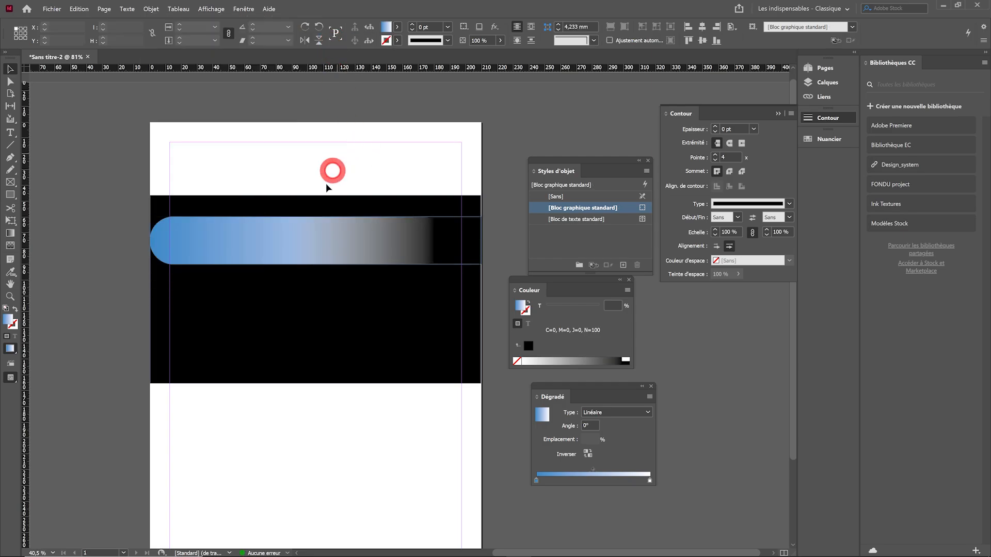
click(301, 244)
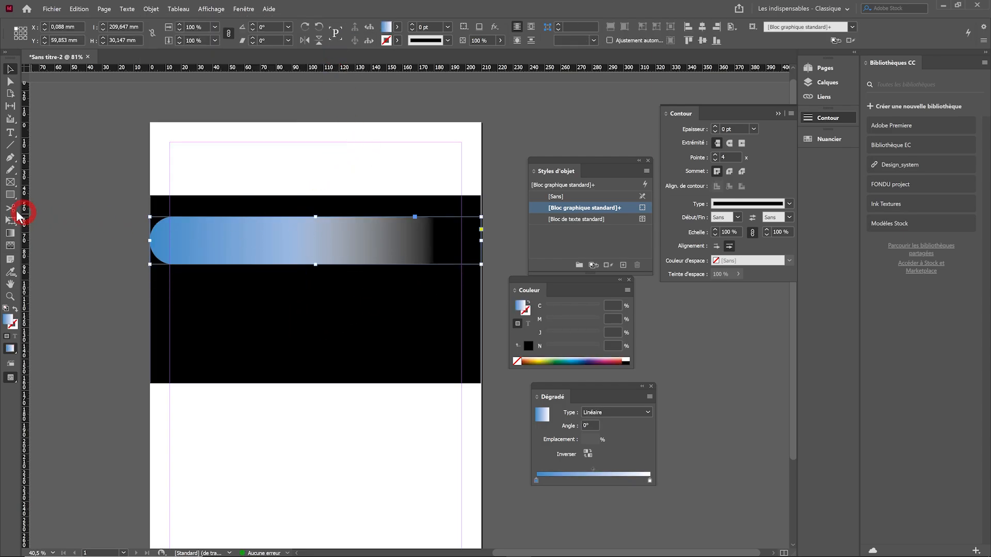
Redraw the gradient feather across the band so its fade to transparent starts earlier, near the band's rounded end
click(10, 233)
click(10, 246)
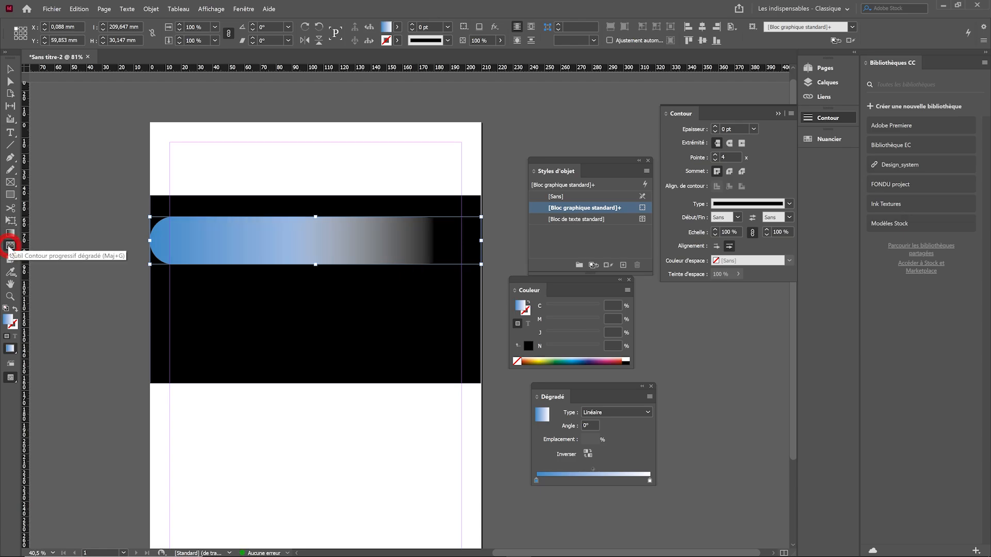
drag(250, 240, 370, 249)
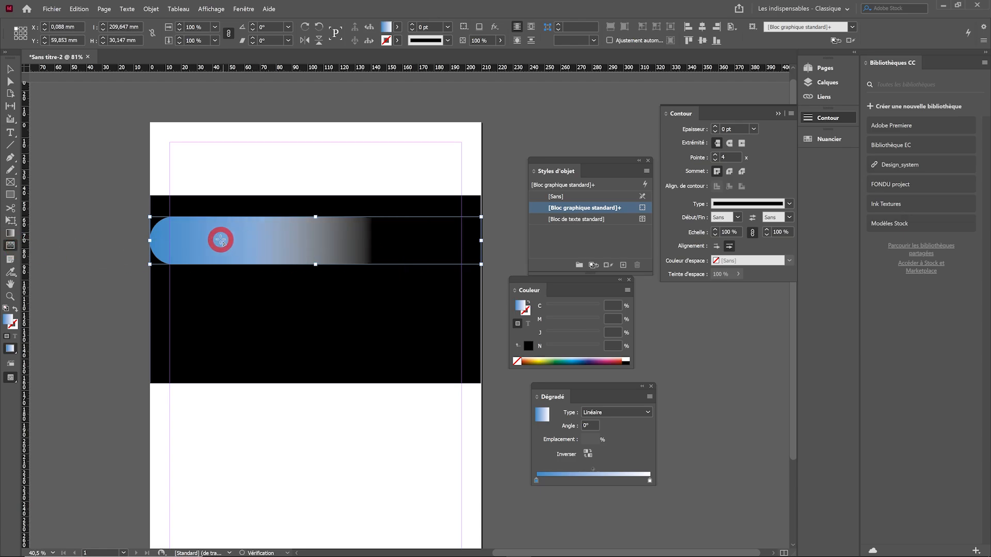
mouse_move(221, 239)
mouse_down()
mouse_move(390, 260)
mouse_move(234, 243)
mouse_move(355, 246)
mouse_up()
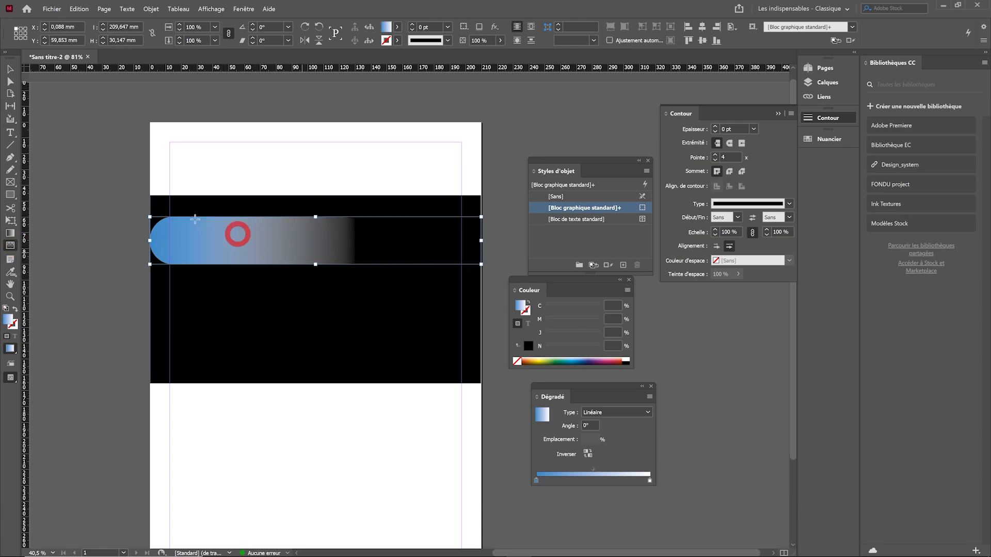
Delete the black rectangle and move the gradient band up to Y 27 mm, flush with the page's left edge
click(10, 70)
click(369, 200)
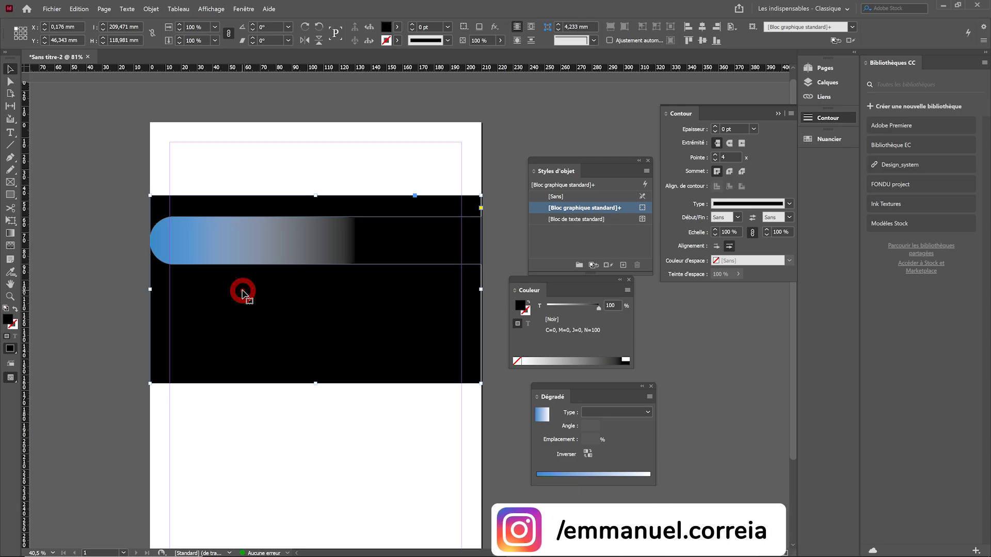
key(Delete)
drag(253, 258, 254, 205)
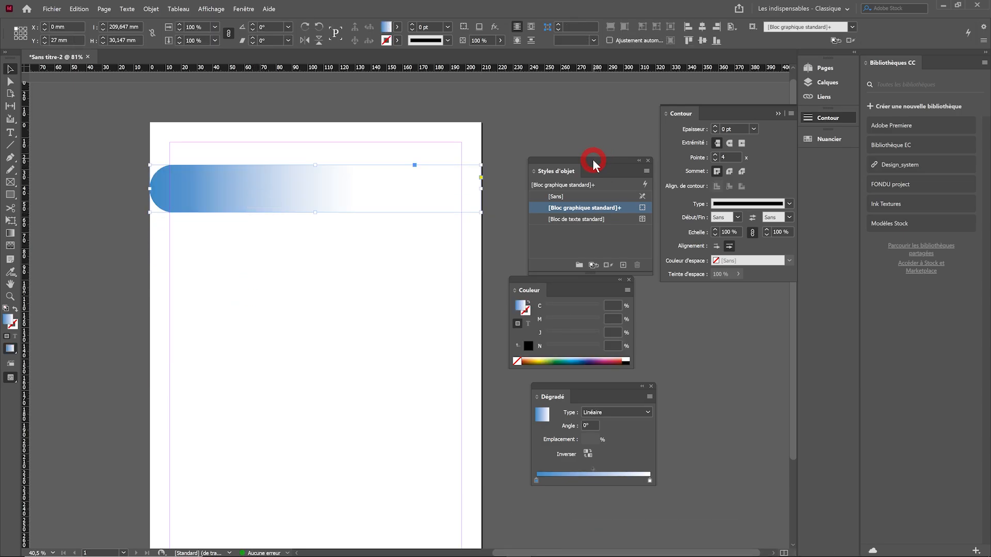
Create a new object style from the gradient band, named "Bandeau bleu avec dégradé et de la transparence"
drag(592, 164, 560, 117)
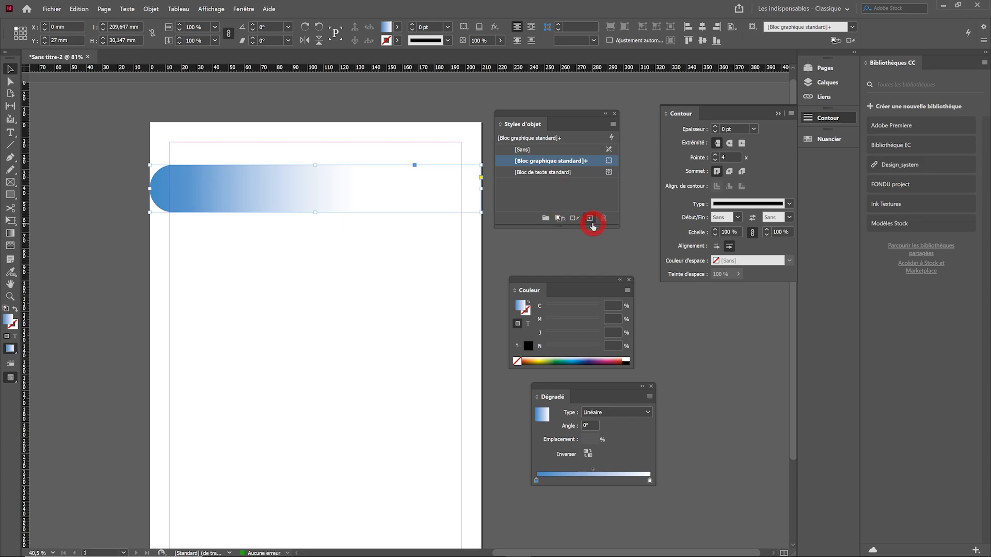
click(613, 126)
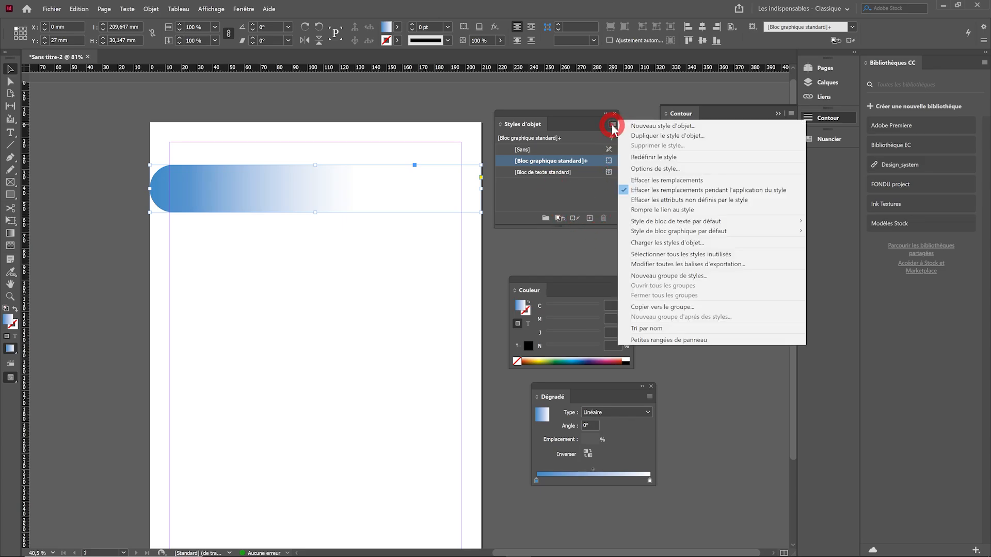
click(583, 121)
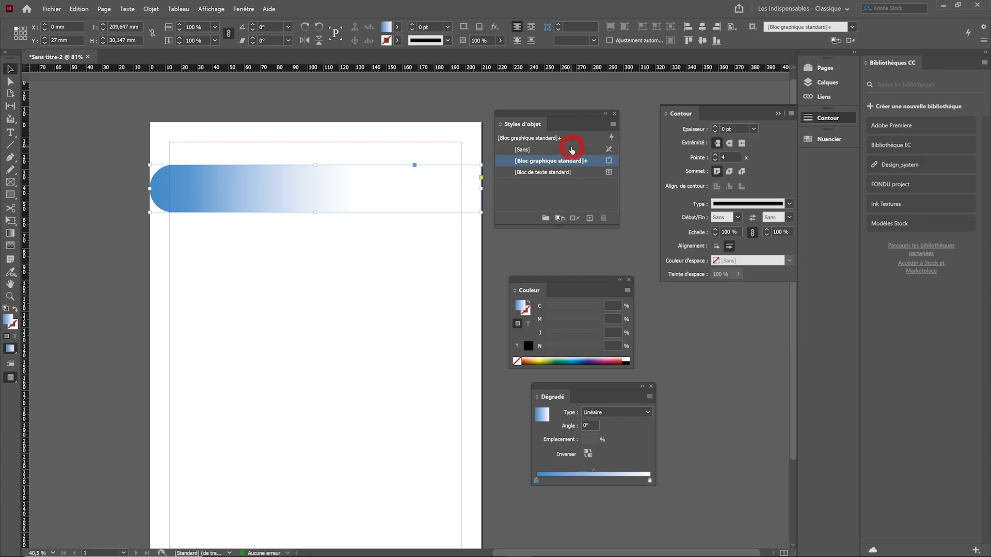
alt+click(589, 219)
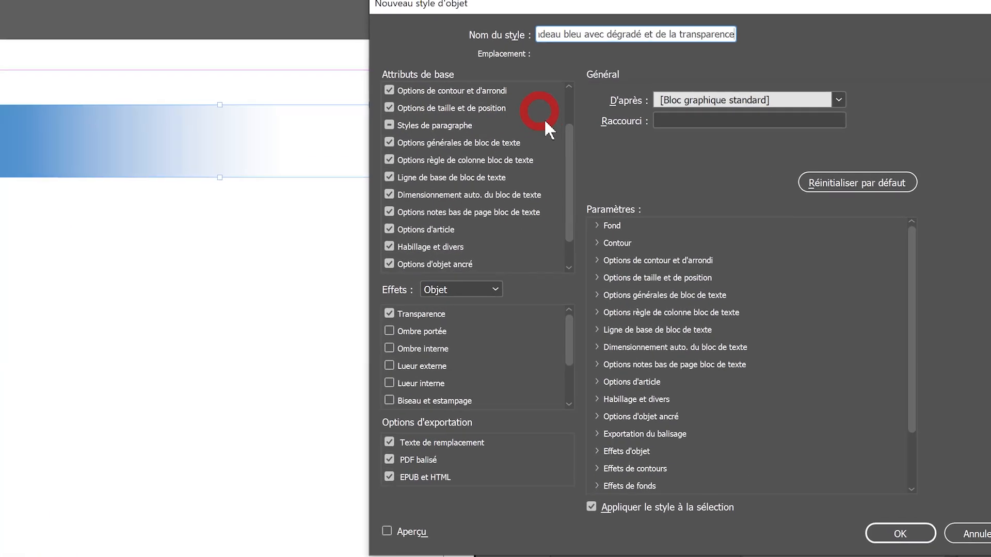
Examine the base attributes and object effects included in the new object style
scroll(543, 173, up, 2)
scroll(597, 82, up, 1)
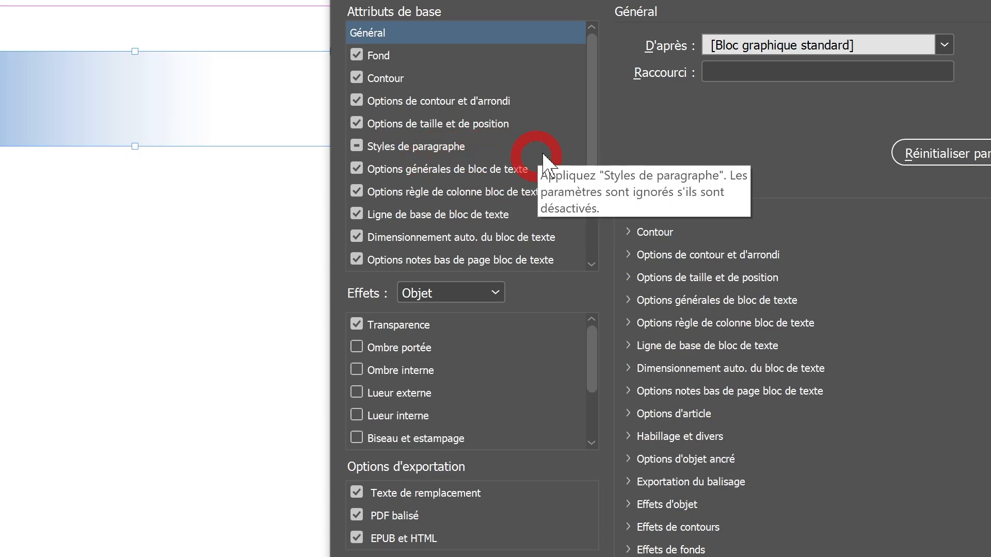
click(356, 146)
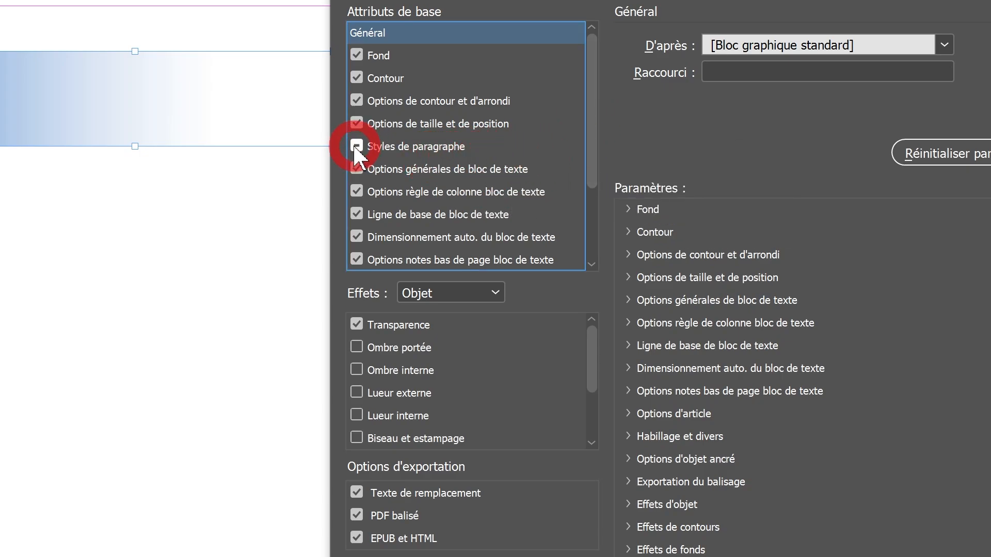
drag(593, 118, 593, 146)
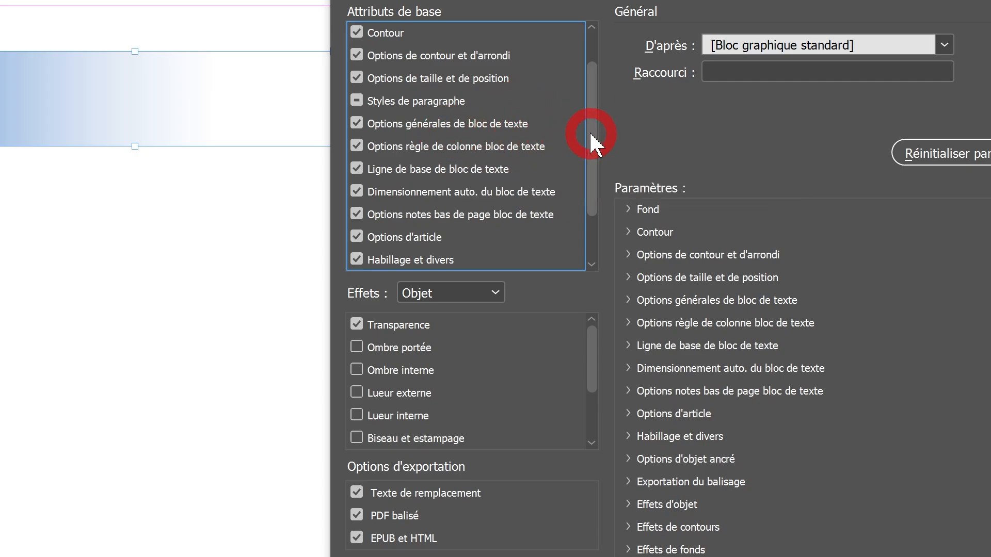
drag(593, 146, 591, 242)
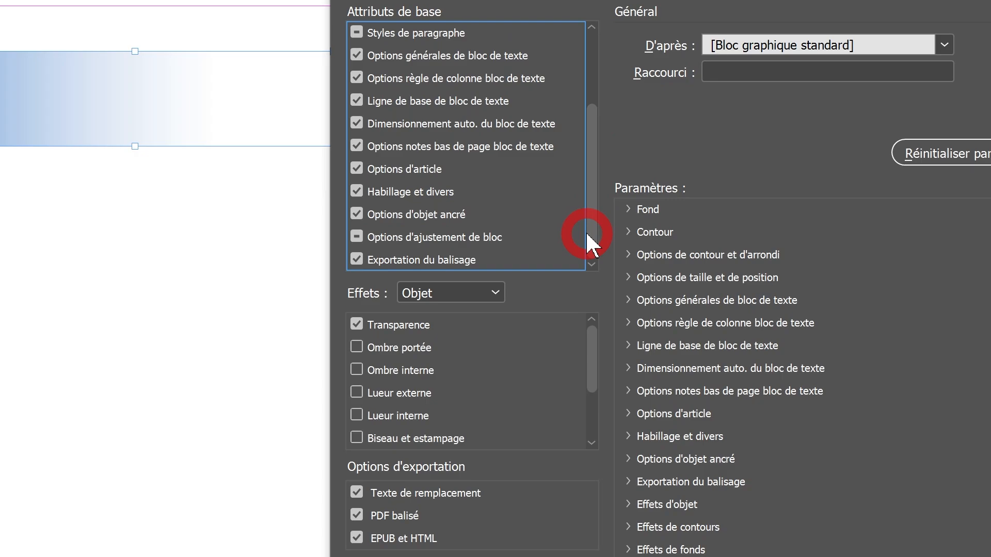
click(494, 293)
click(563, 300)
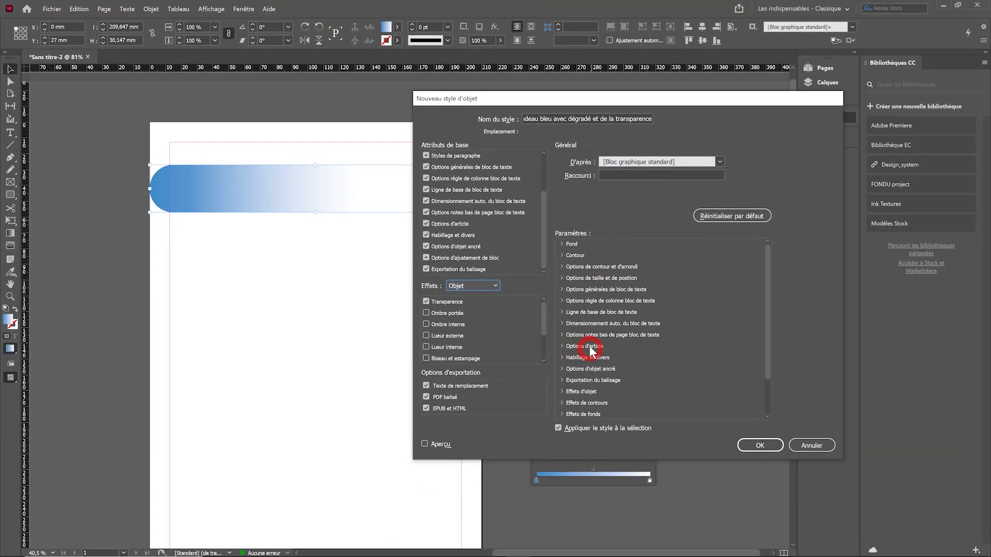
Save the object style with it applied to the selected band, and widen the Styles d'objet panel
click(557, 430)
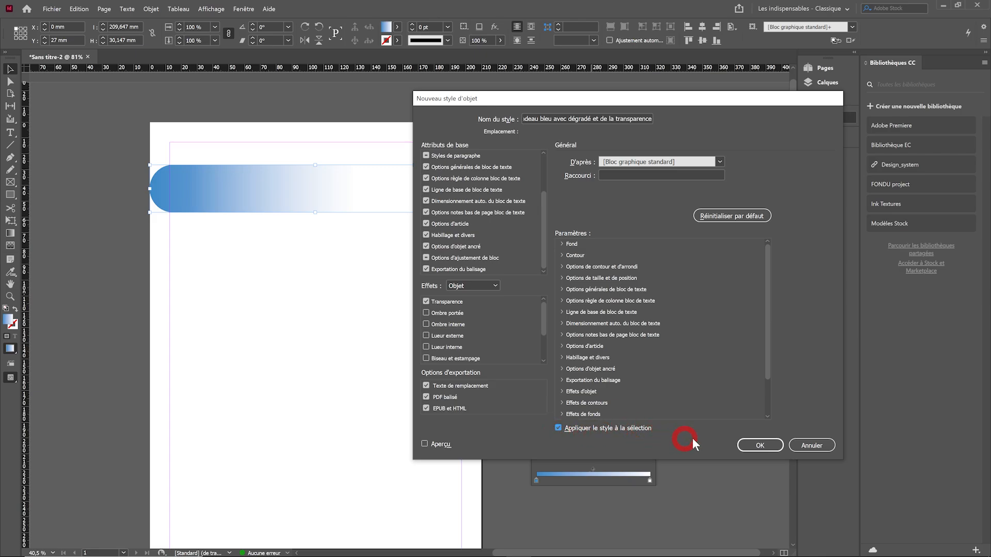
click(760, 446)
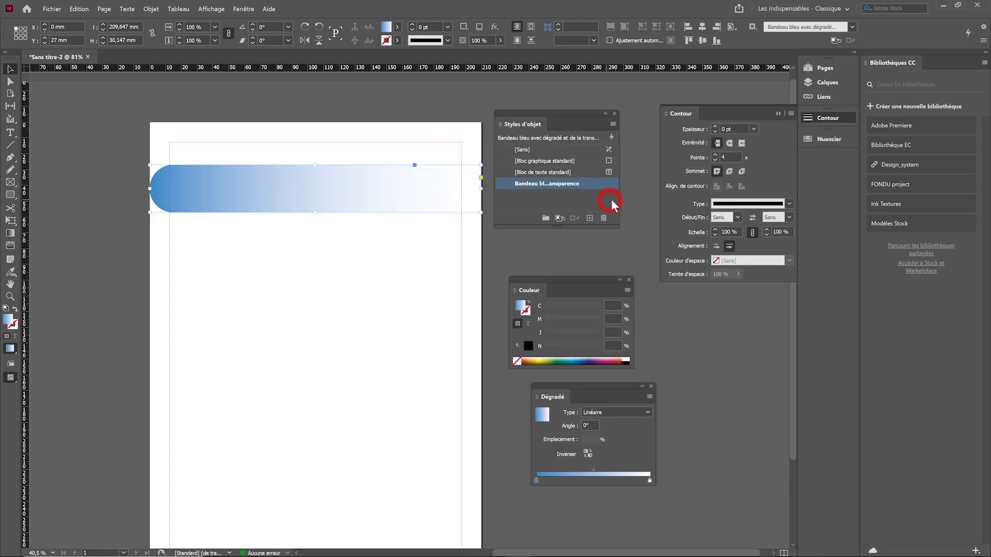
drag(620, 204, 650, 200)
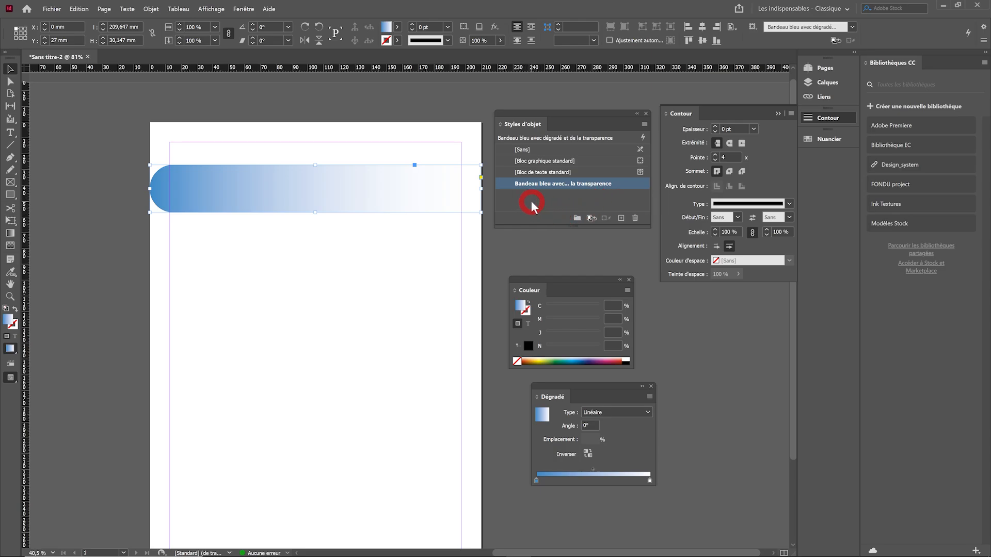
Draw a rectangle about 210 by 77 mm across the page below the band and apply the Bandeau bleu object style
click(339, 266)
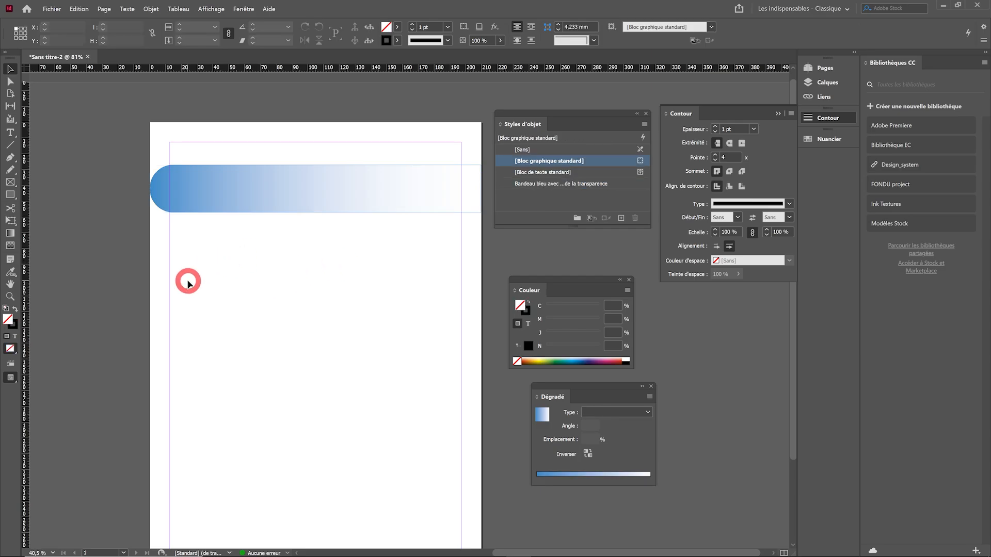
click(11, 195)
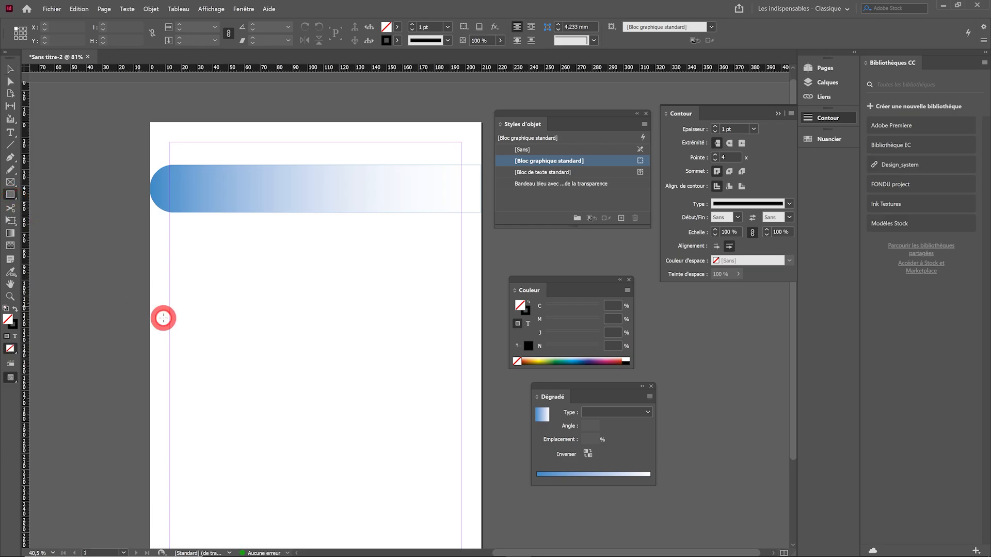
drag(150, 277, 482, 399)
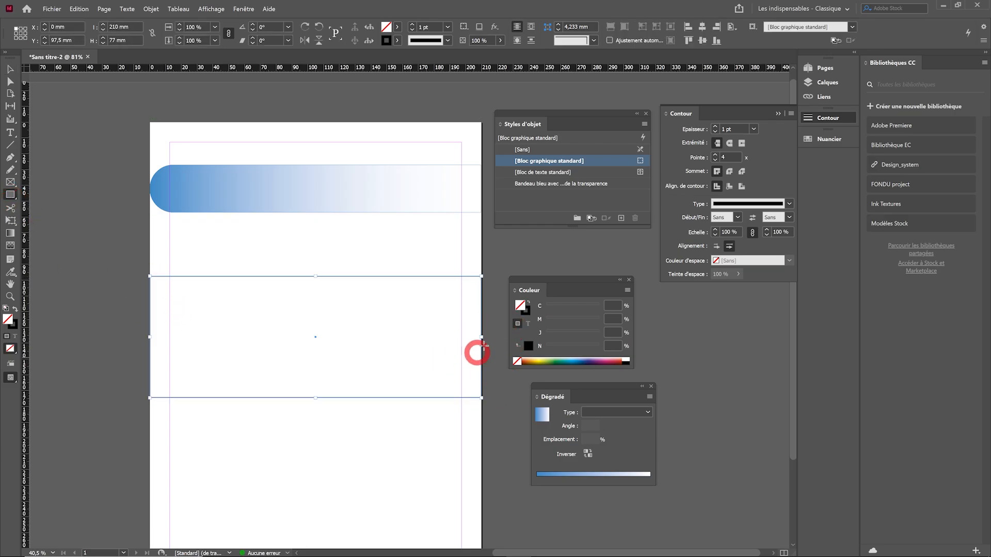
click(513, 201)
click(561, 187)
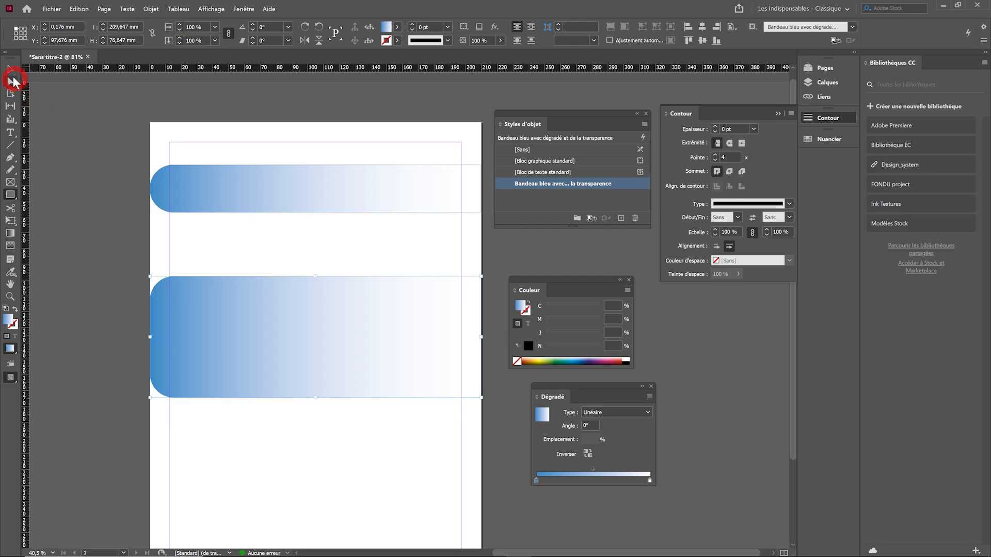
Compare the two styled bands by selecting each, and delete the lower, taller one
click(11, 69)
click(48, 160)
click(261, 199)
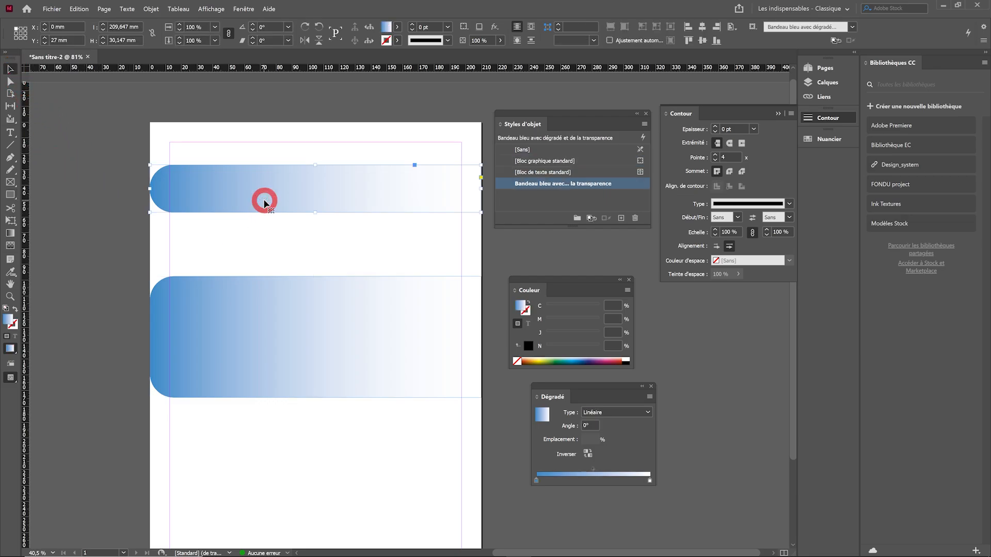
click(279, 314)
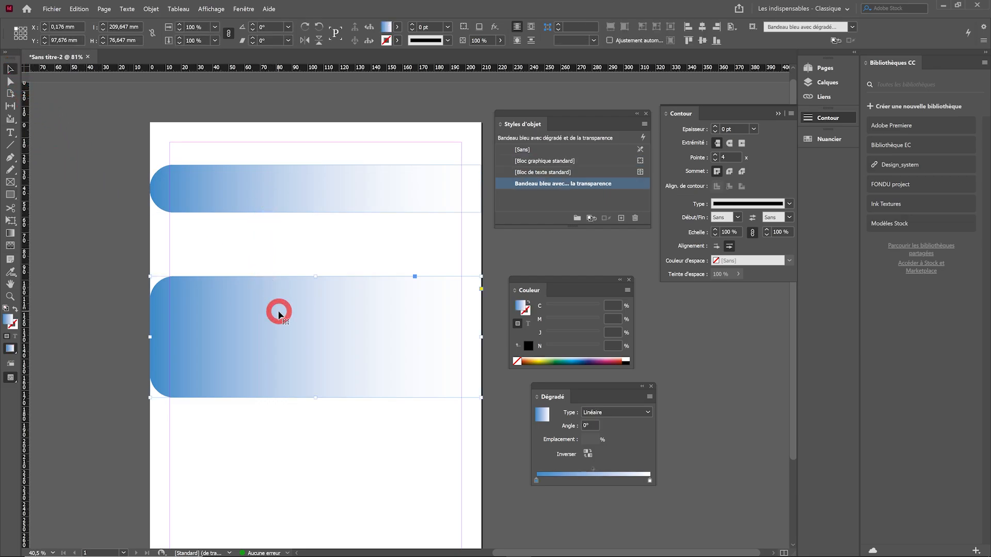
key(Delete)
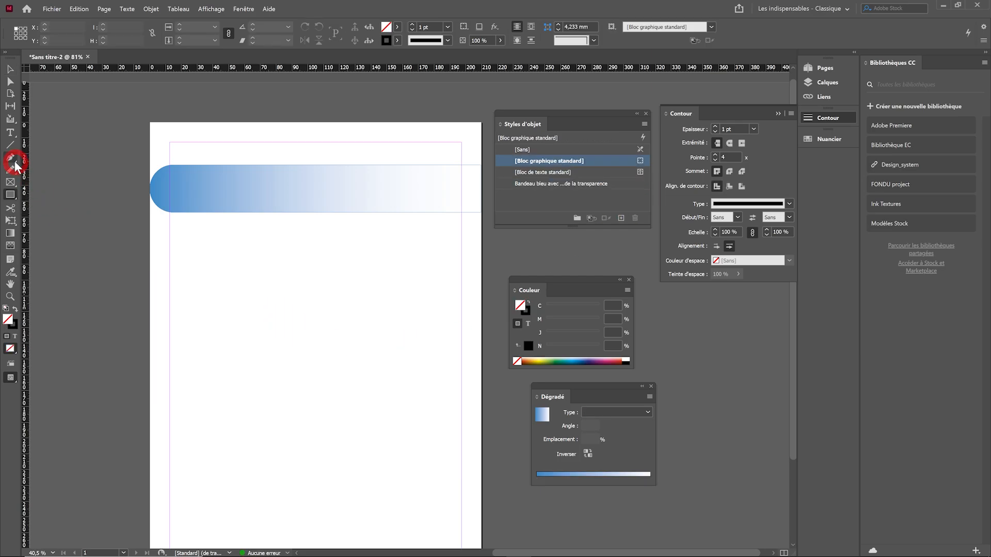
Add a text frame about 117 mm wide below the band reading "Légendes ou commentaires ou bien encore remarques et toutes ces choses !"
click(10, 133)
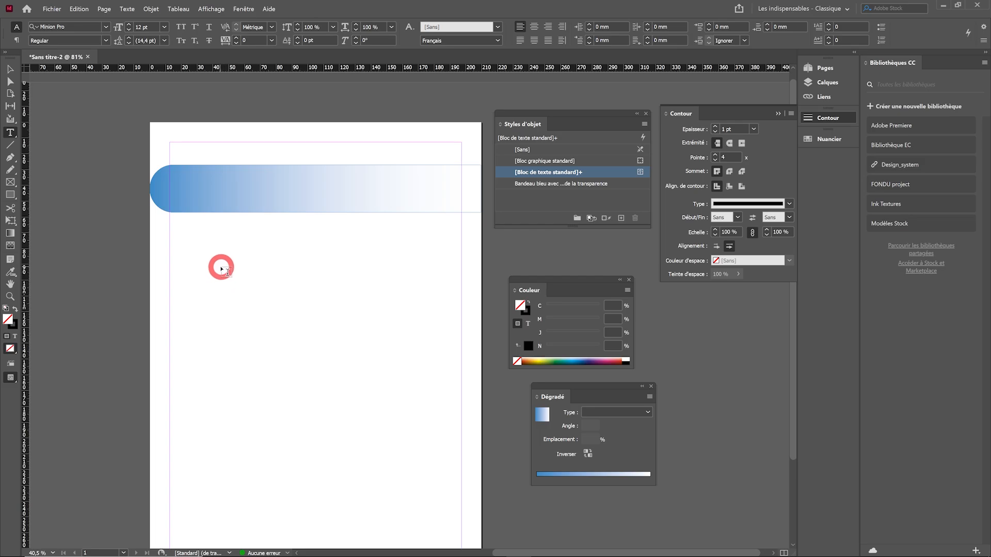
drag(225, 269, 409, 396)
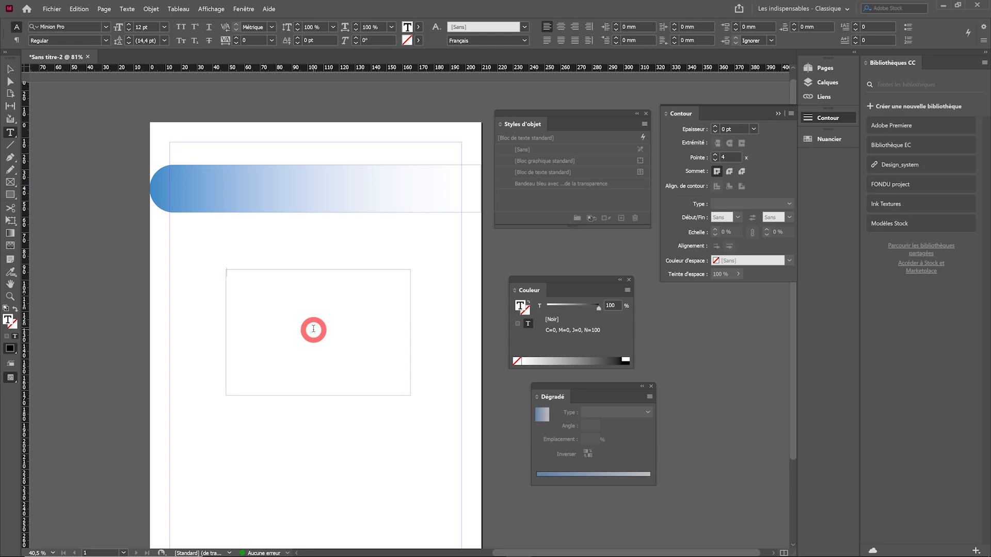
text(Lé)
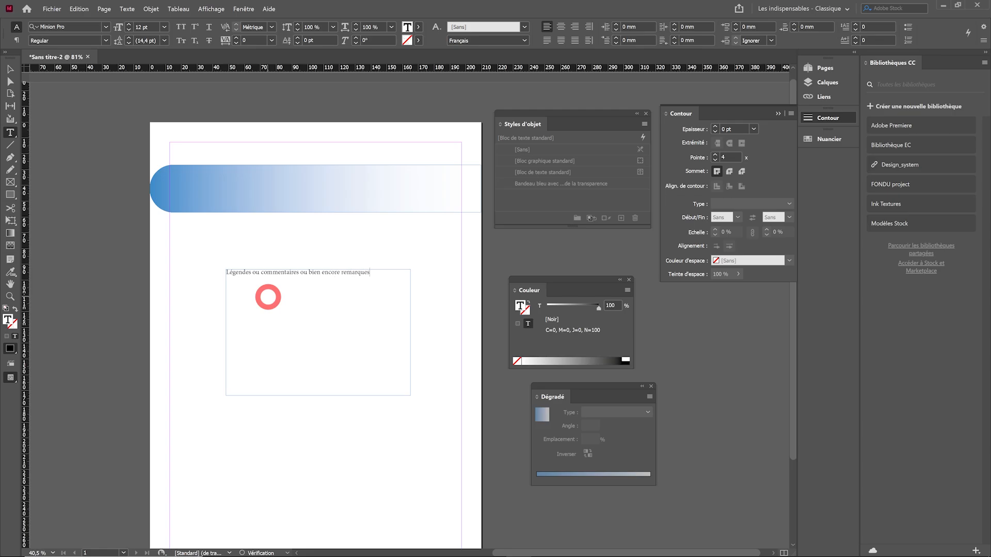
text(ses !)
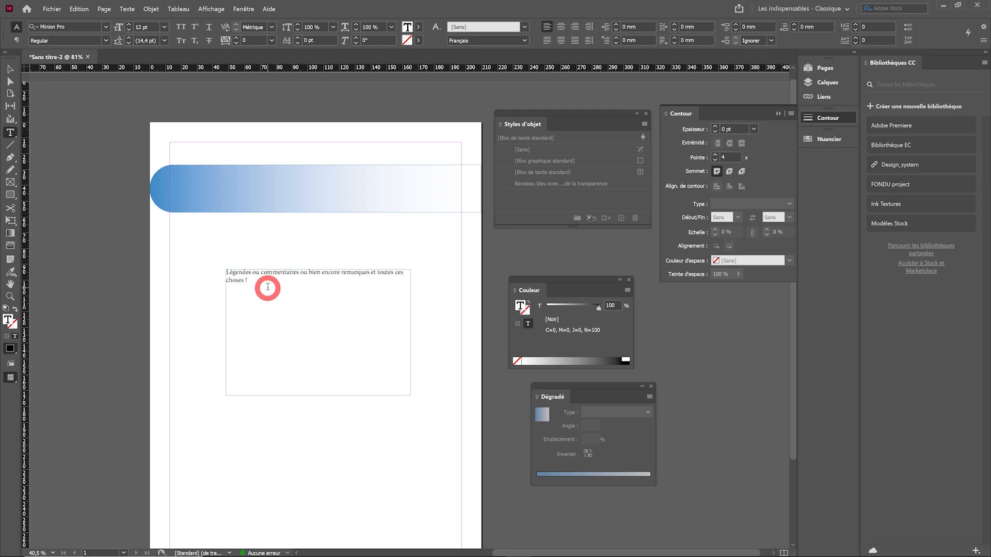
Set the text frame's vertical justification to Centrer in the text frame options
right_click(271, 297)
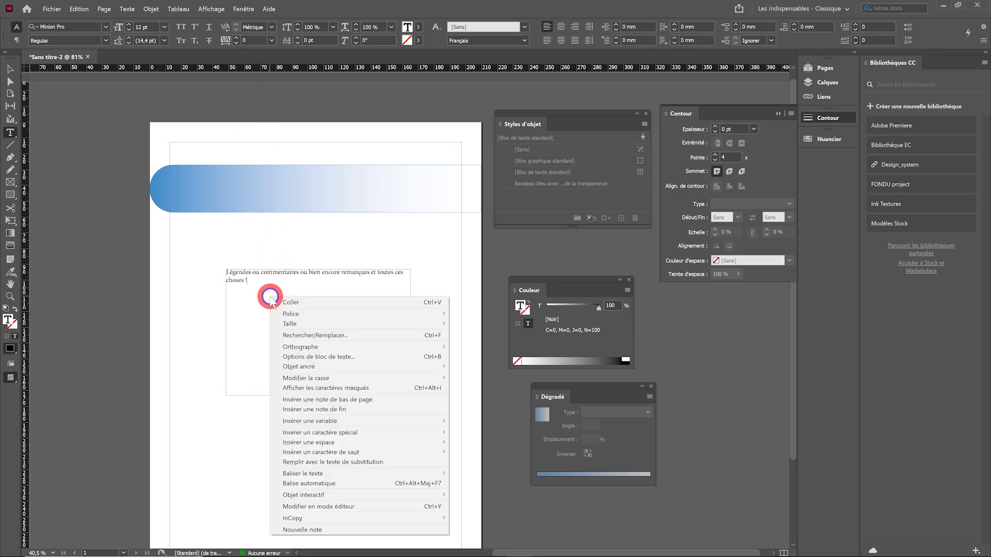
click(377, 358)
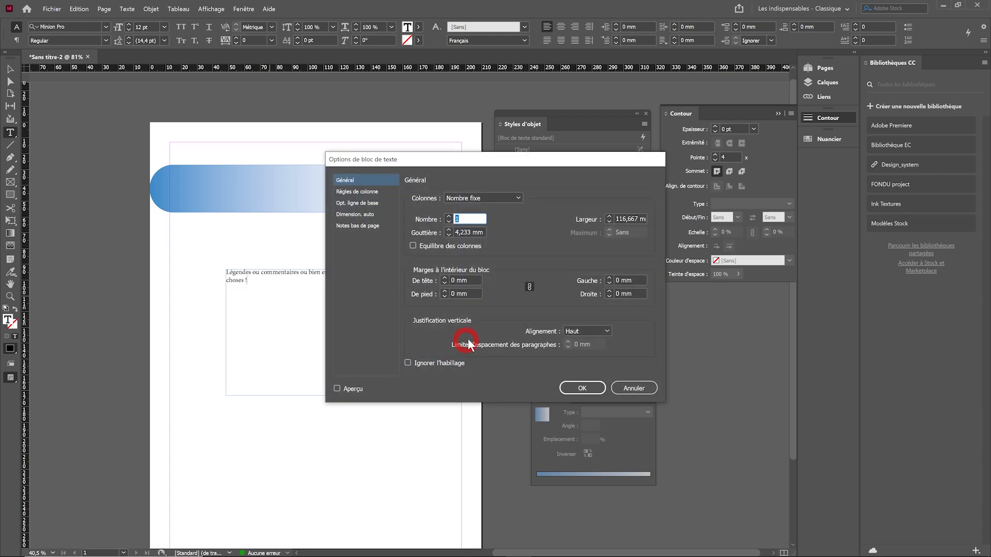
click(580, 330)
click(594, 353)
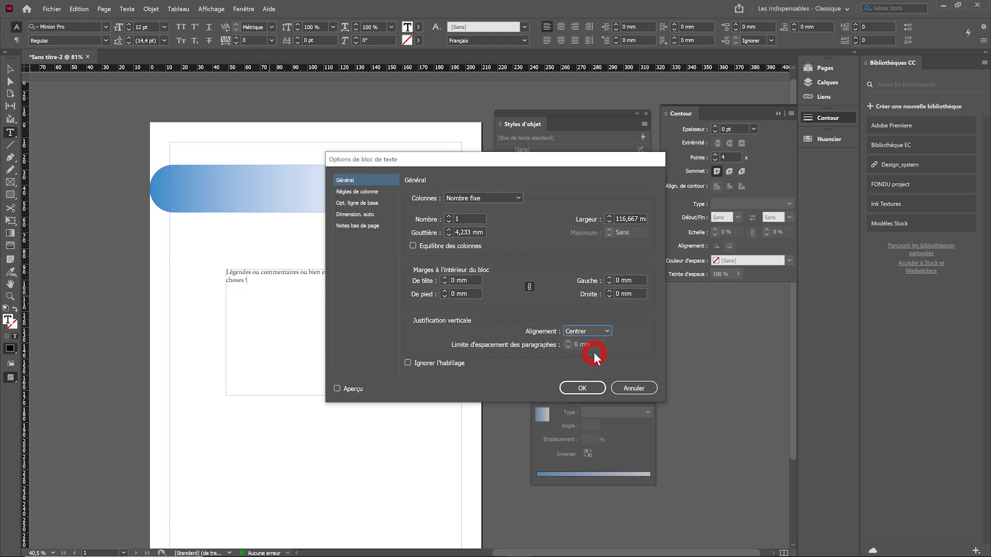
click(581, 387)
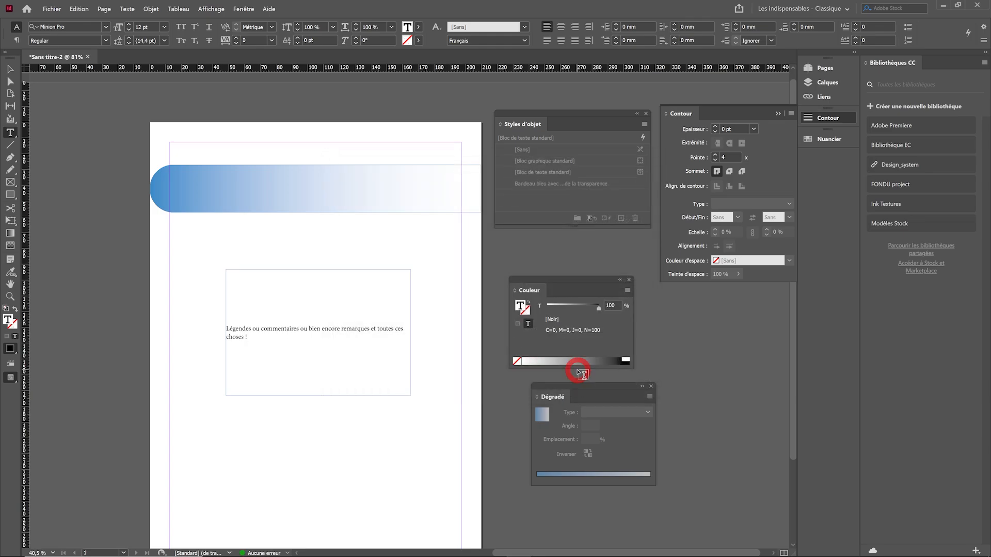
Centre the caption paragraph horizontally within its text frame
click(248, 10)
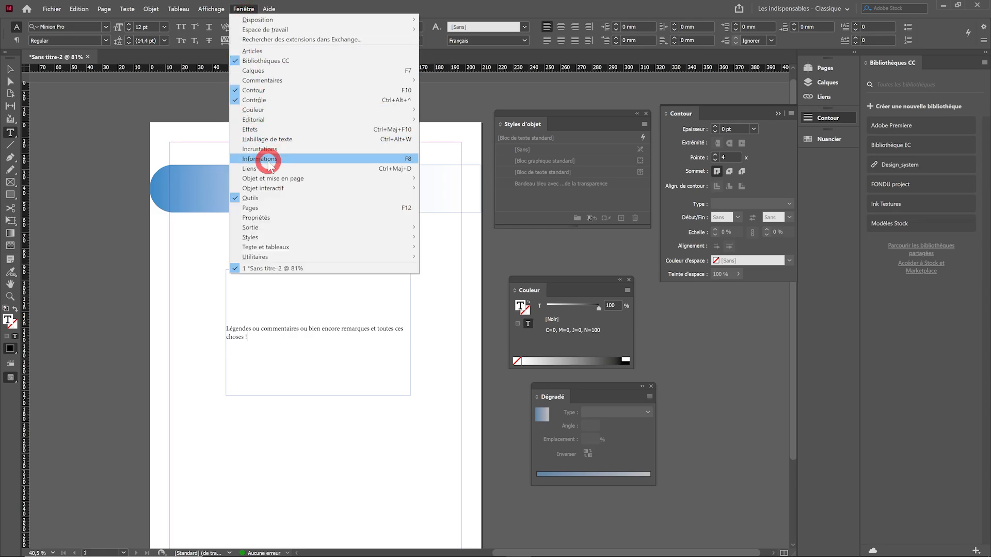
mouse_move(274, 249)
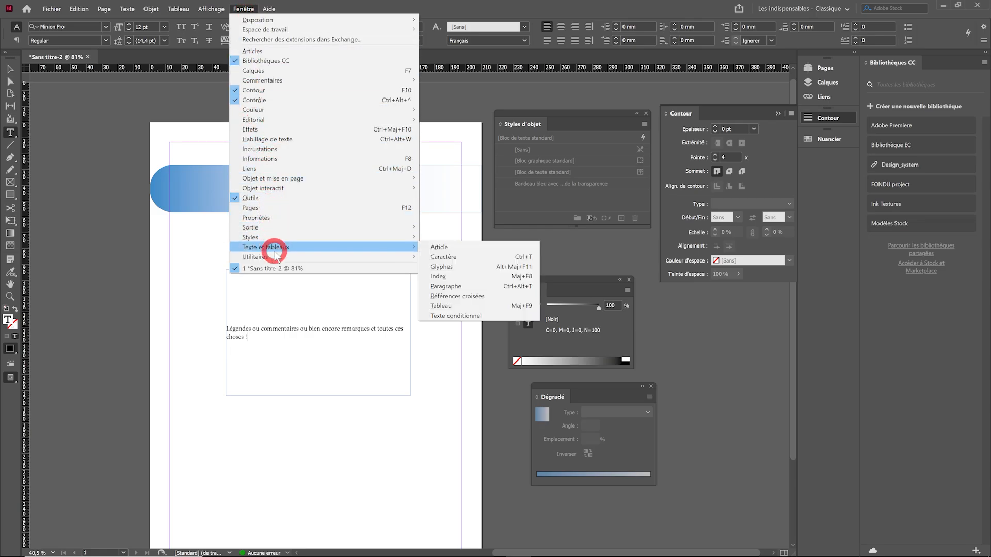
click(456, 286)
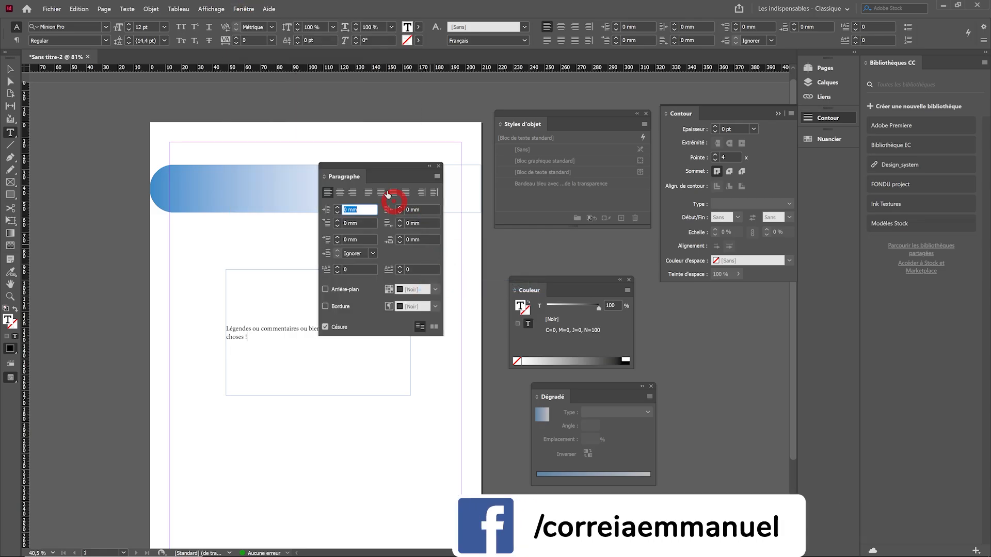
drag(346, 178, 510, 253)
click(505, 269)
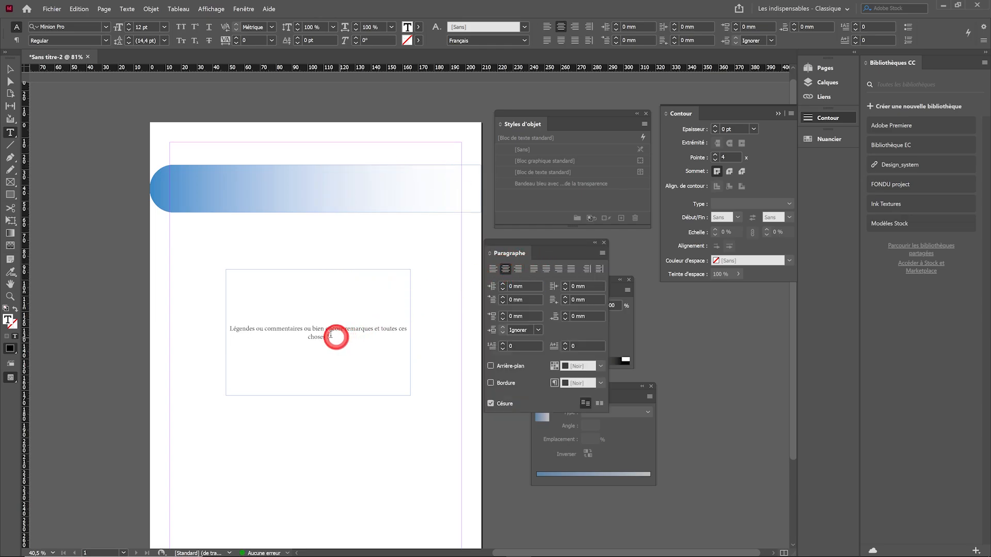
Set the whole caption text to 14 pt in the Bold style of Minion Pro
drag(333, 336, 224, 320)
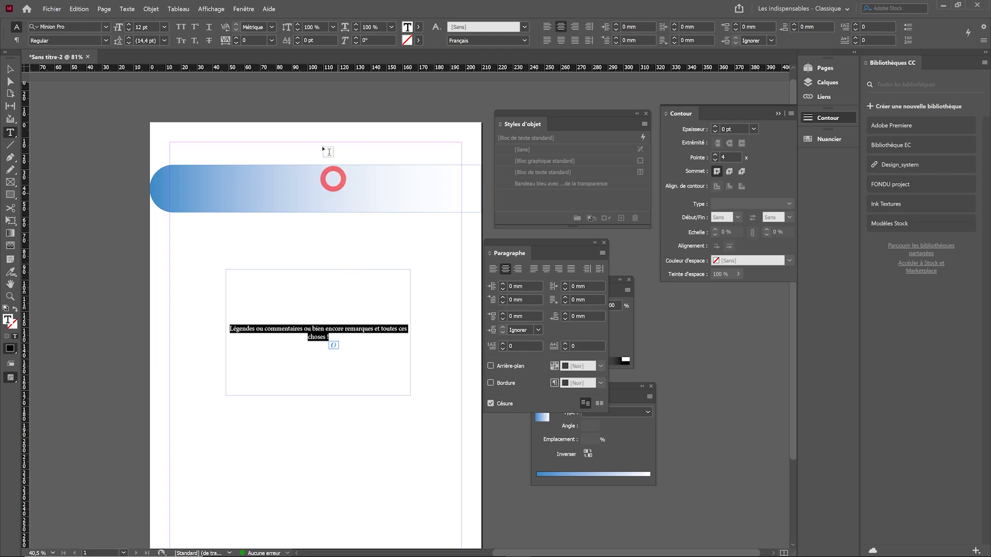
click(243, 9)
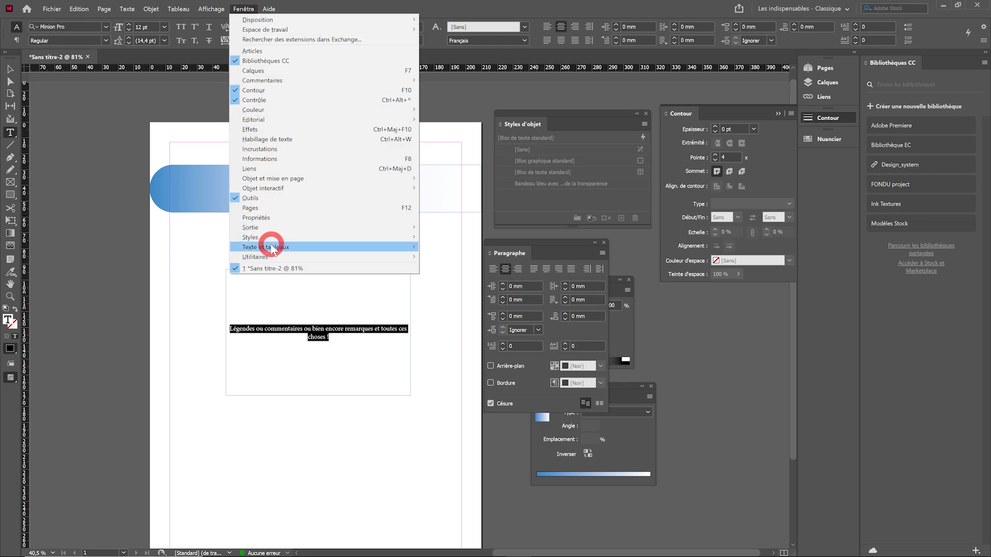
mouse_move(273, 248)
click(456, 260)
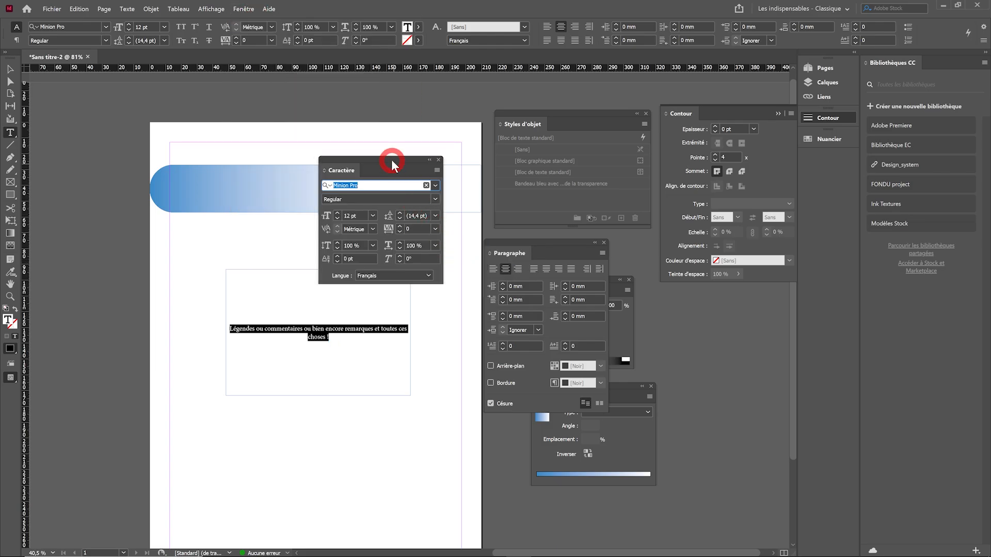
drag(392, 162, 723, 304)
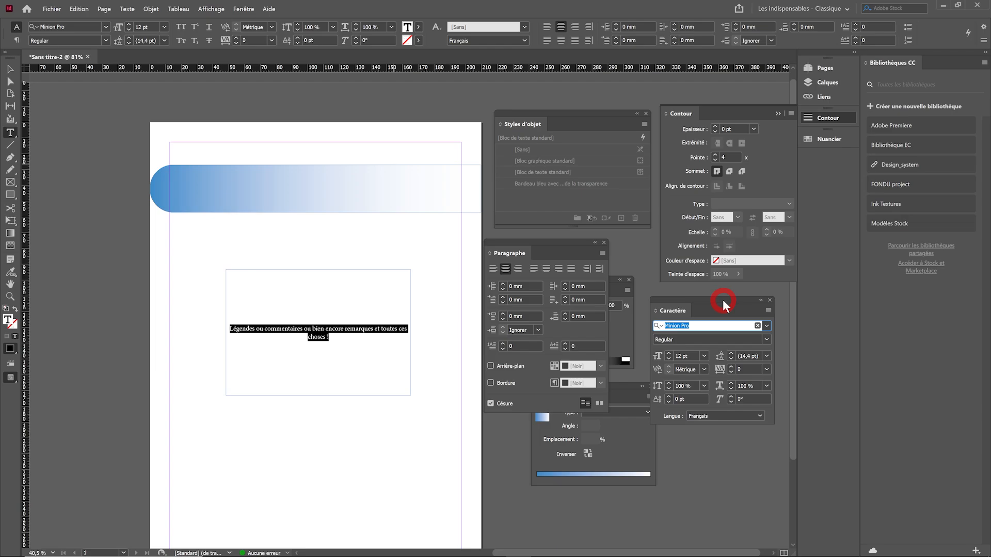
click(669, 353)
click(668, 354)
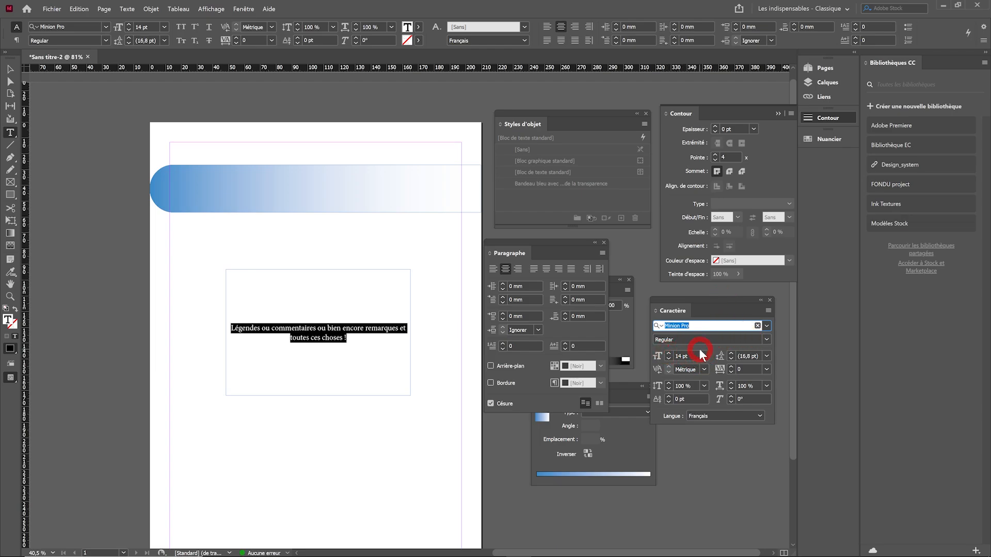
click(767, 339)
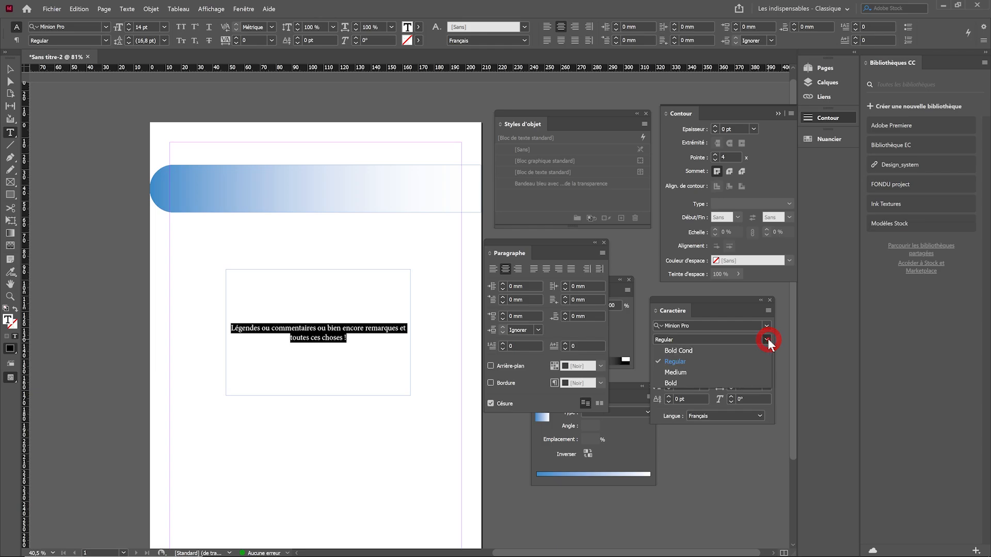
click(695, 380)
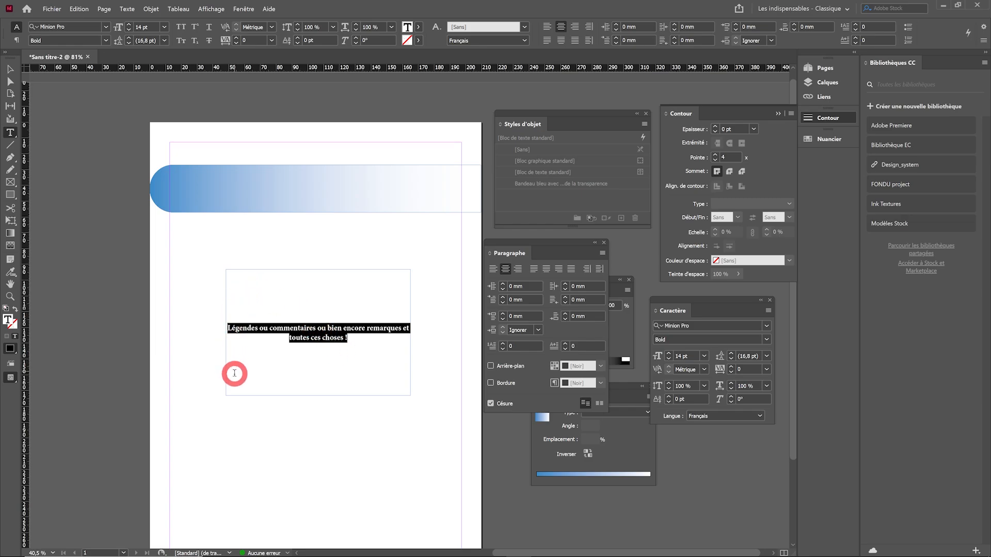
Set all four inner margins of the caption text frame to 8 mm in the text frame options, with Aperçu enabled
click(10, 69)
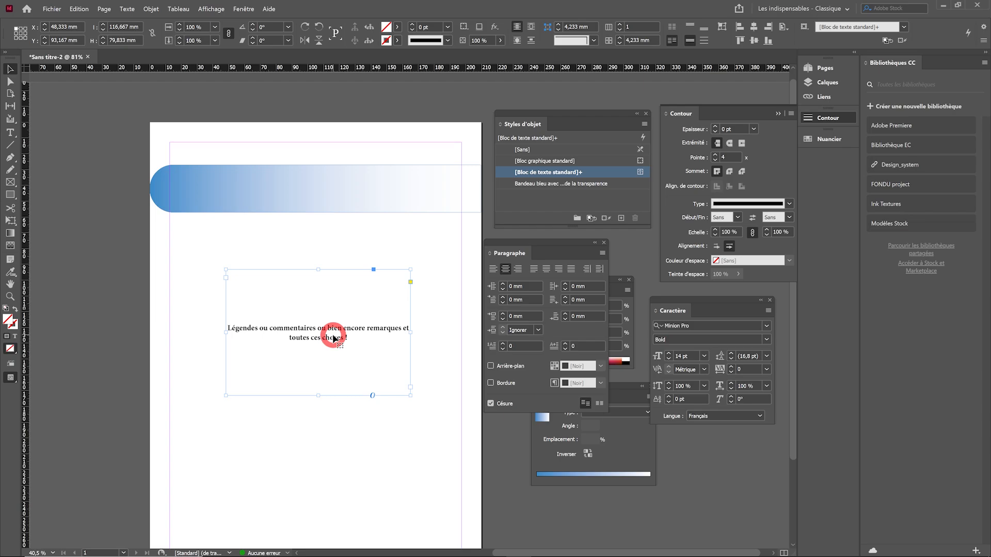
right_click(319, 304)
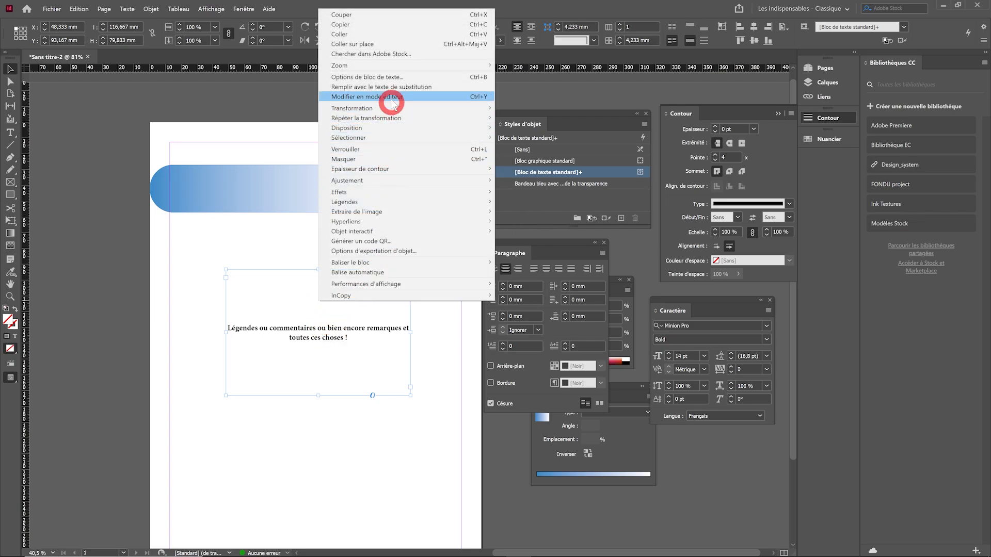
click(386, 76)
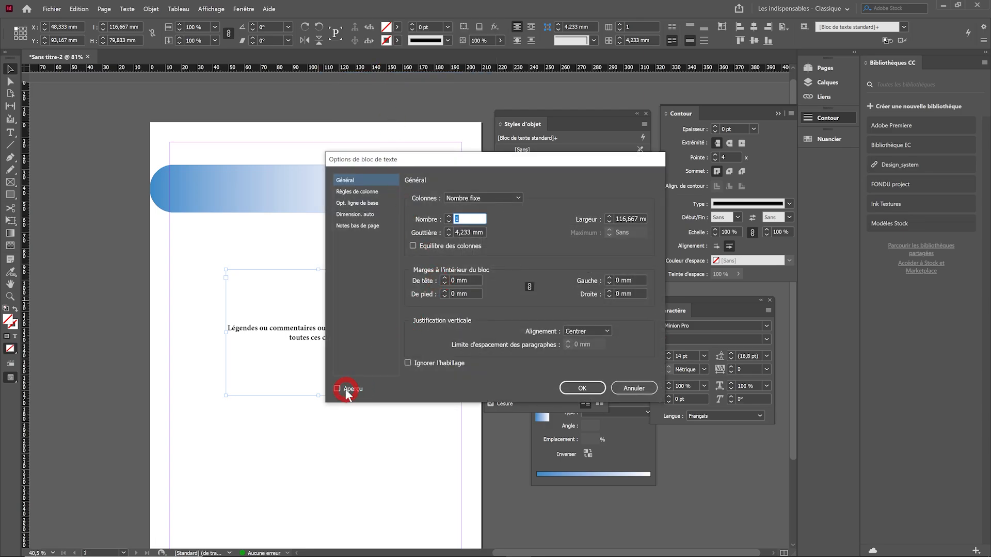
click(338, 389)
click(445, 278)
click(445, 278)
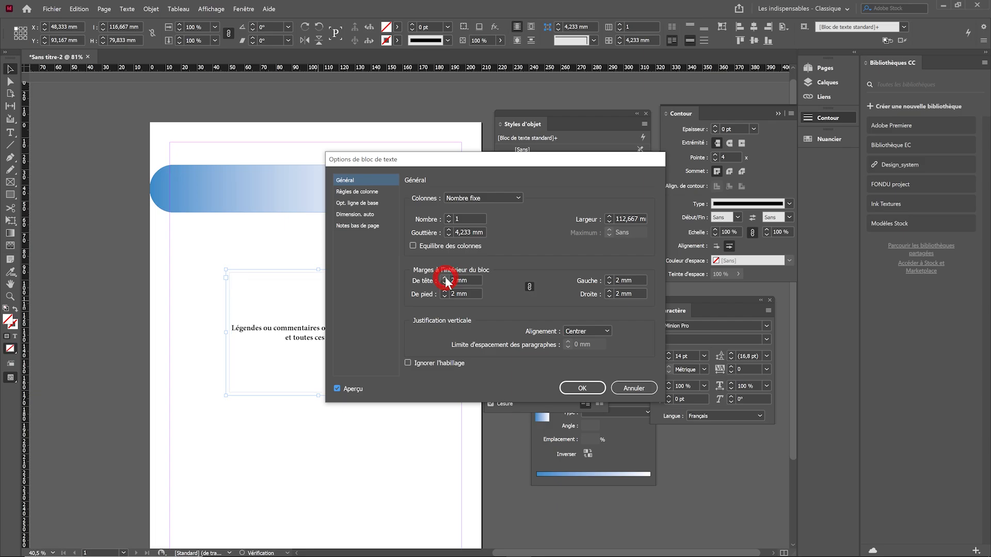
click(445, 278)
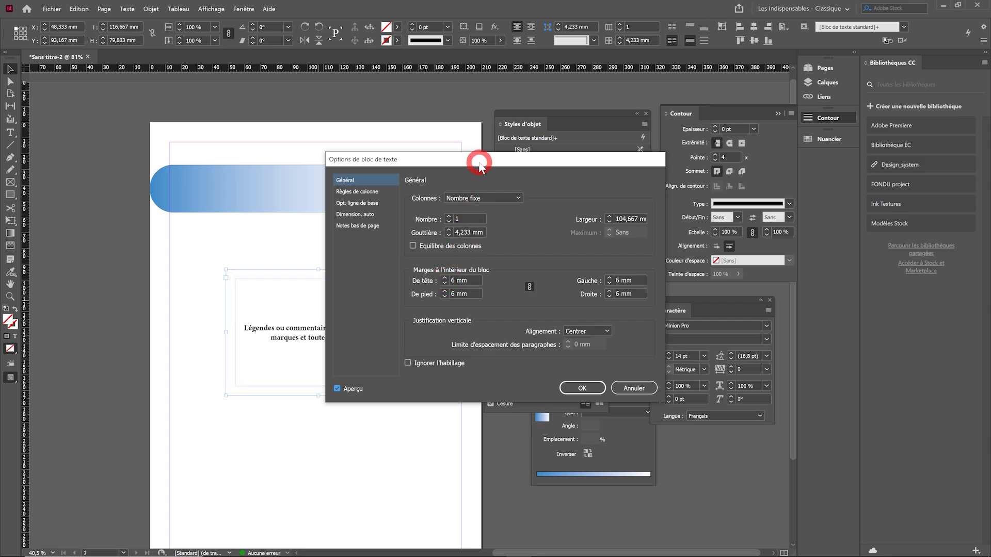
drag(478, 160, 578, 161)
click(541, 279)
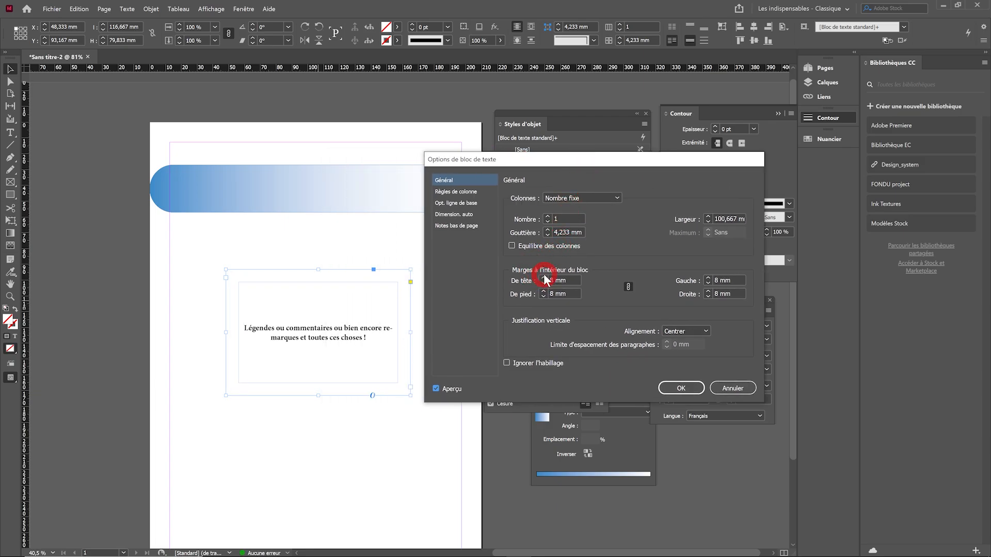
click(541, 279)
click(679, 389)
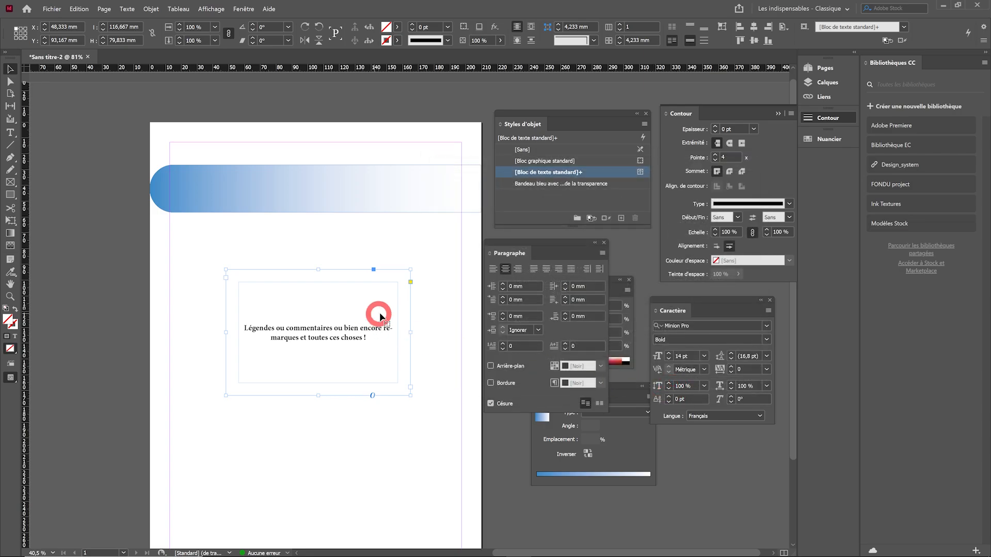
Round the text frame's corners to 39,917 mm and fill it with the C=100 M=0 J=0 N=0 swatch
click(412, 283)
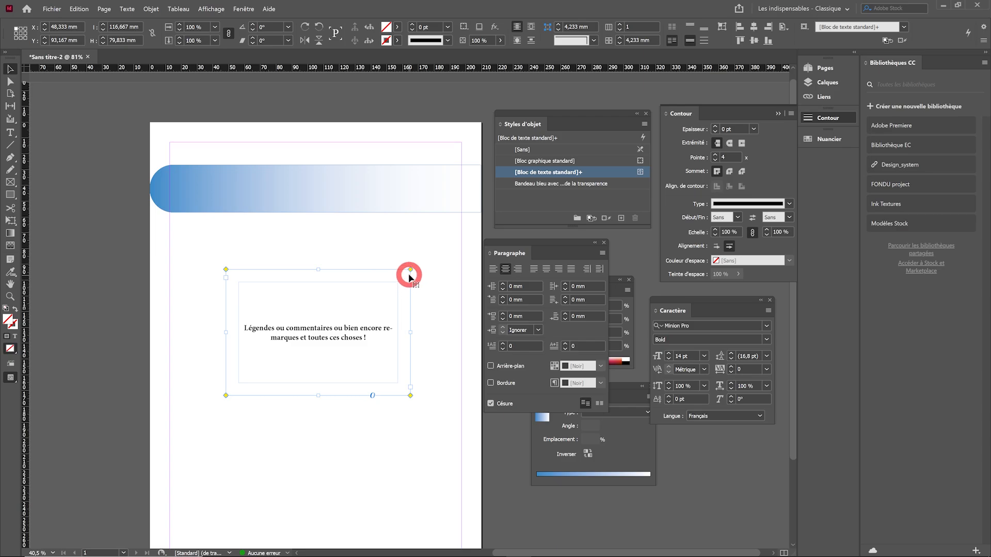
drag(409, 269, 310, 285)
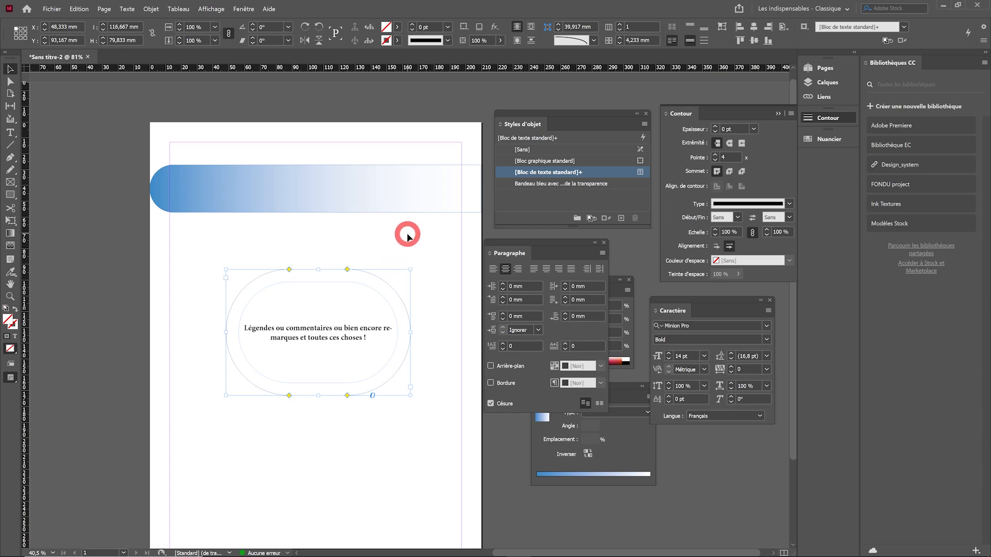
click(397, 27)
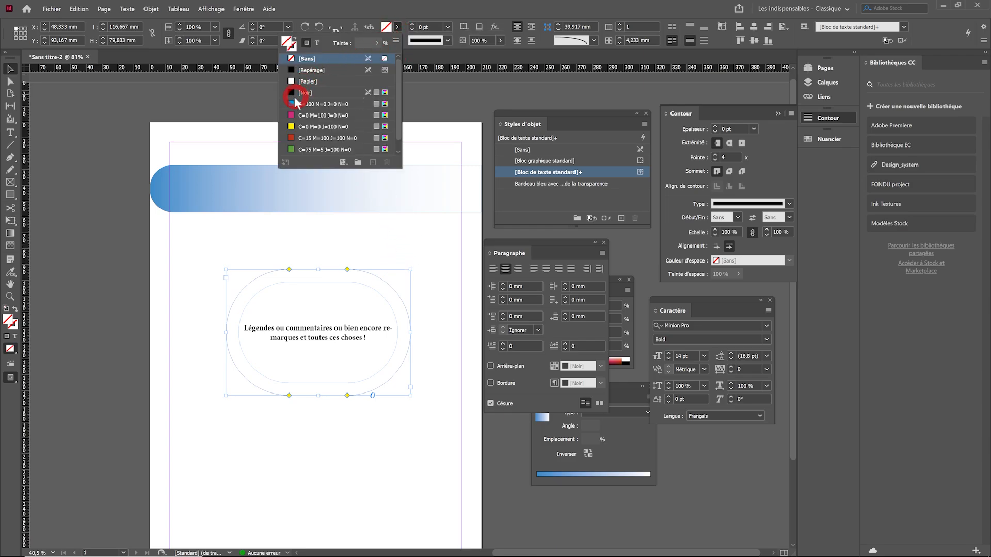
click(299, 103)
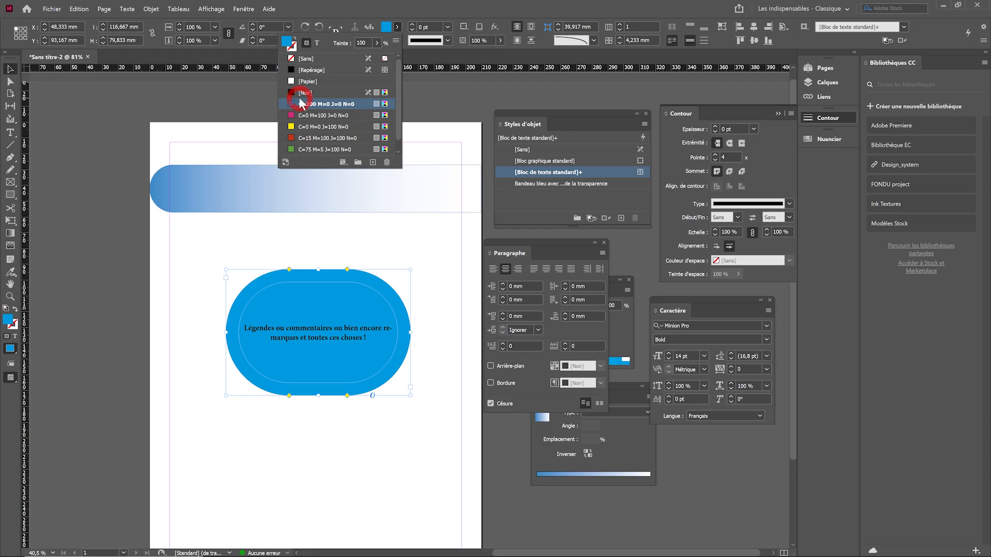
click(473, 306)
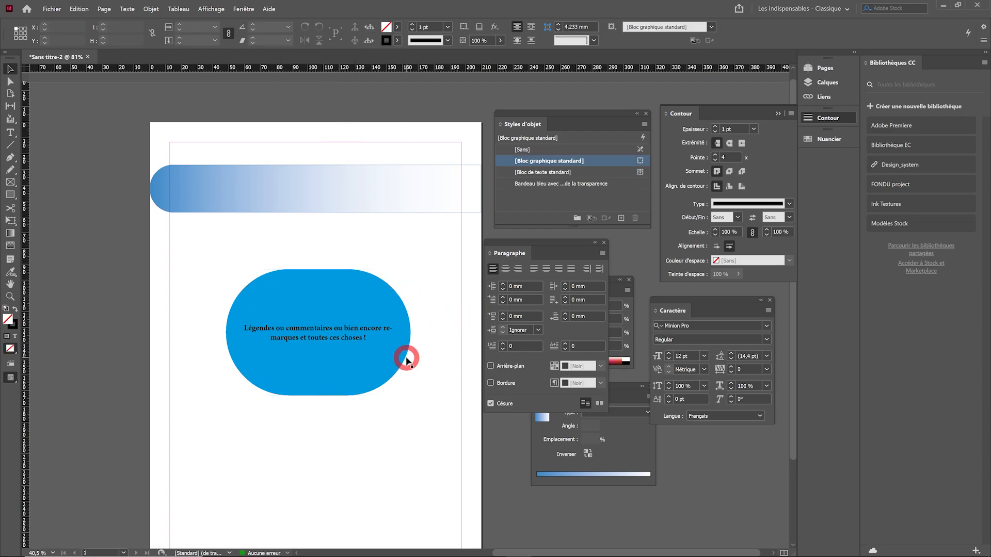
Colour the whole caption text inside the blue frame with the [Papier] swatch
drag(525, 243, 438, 423)
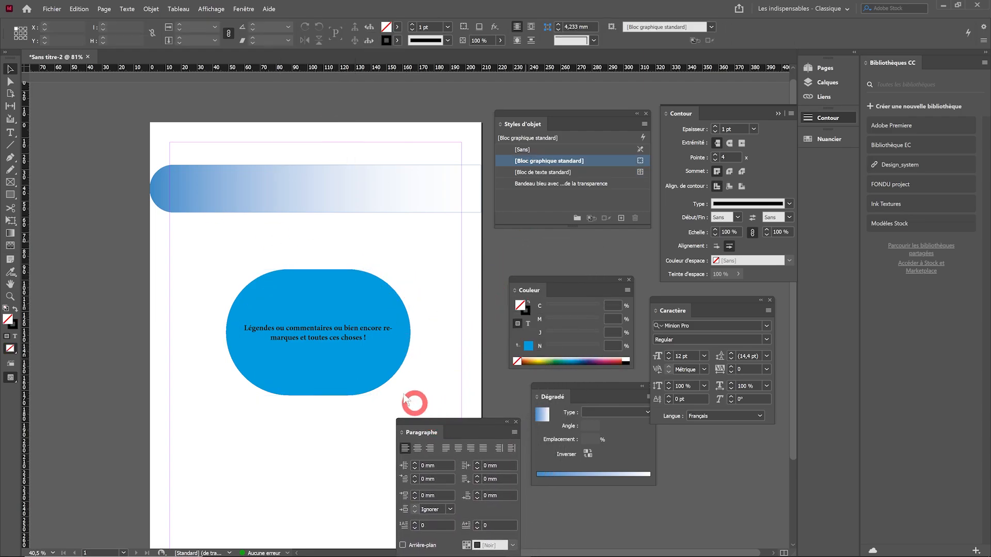
double_click(363, 338)
drag(366, 338, 244, 327)
click(419, 26)
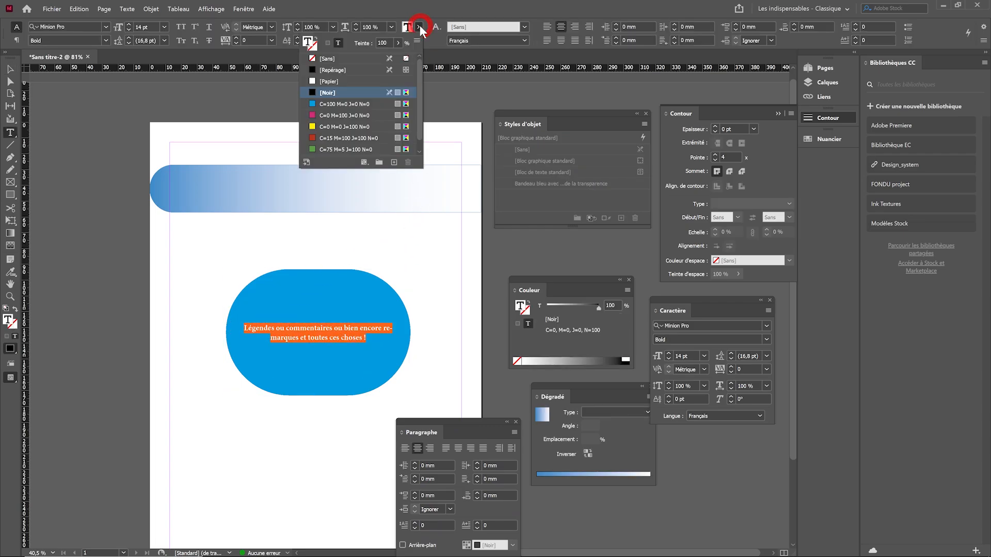
click(327, 60)
click(314, 82)
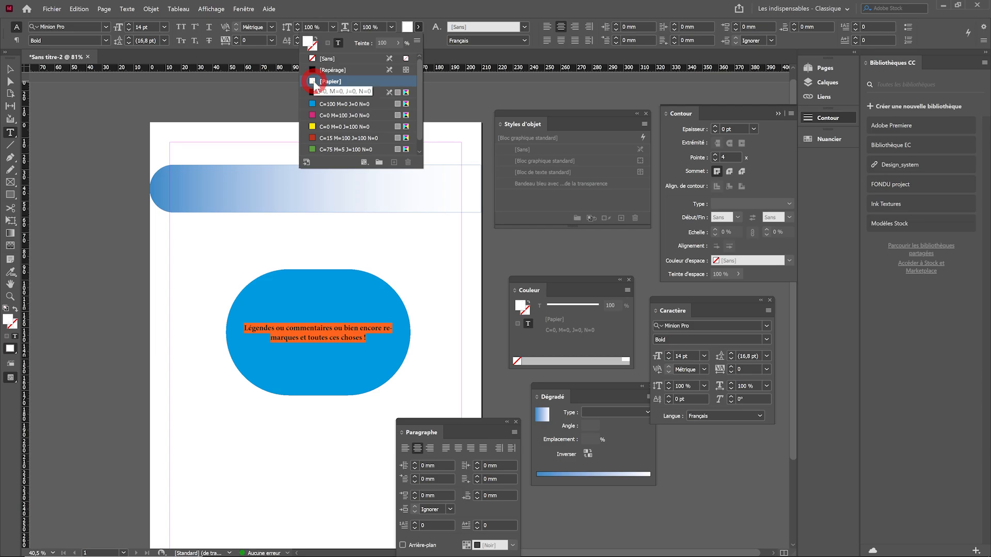
click(539, 314)
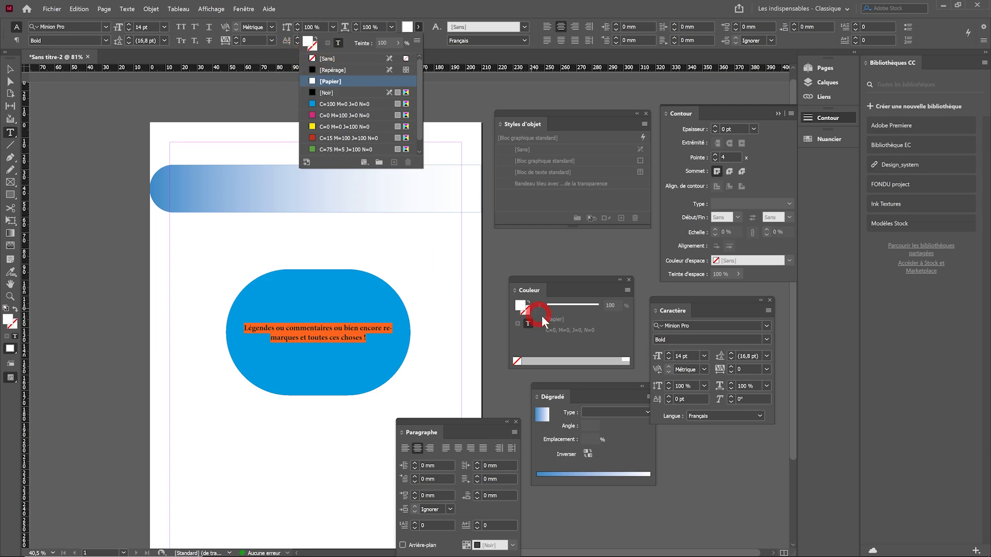
Enlarge the selected caption text to 16 pt and turn off Césure for its paragraph
click(669, 355)
click(669, 354)
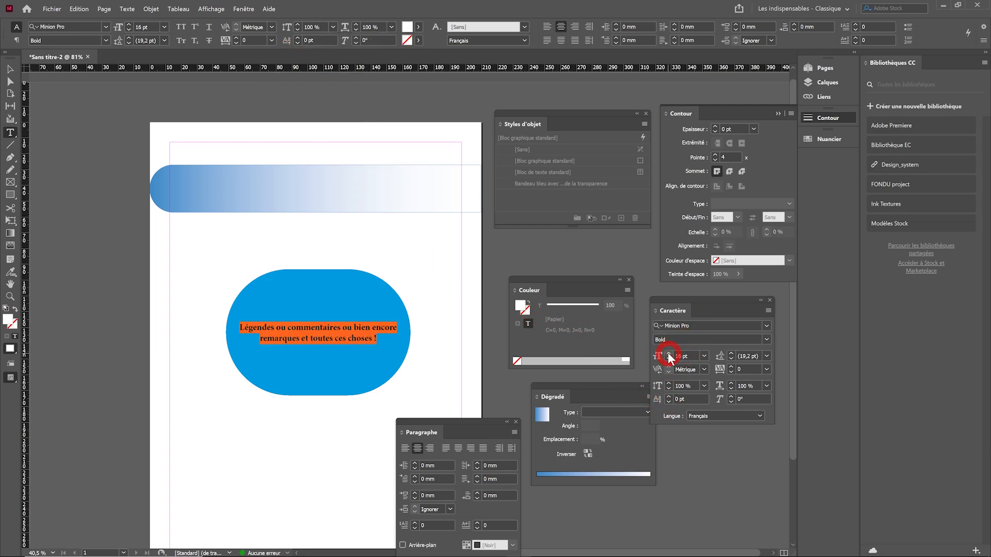
drag(440, 427, 475, 226)
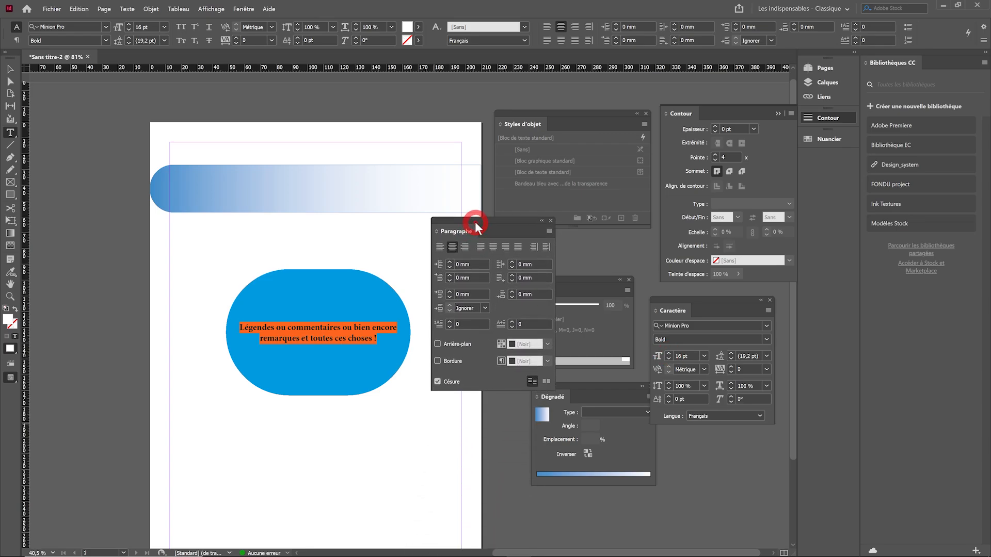
click(438, 382)
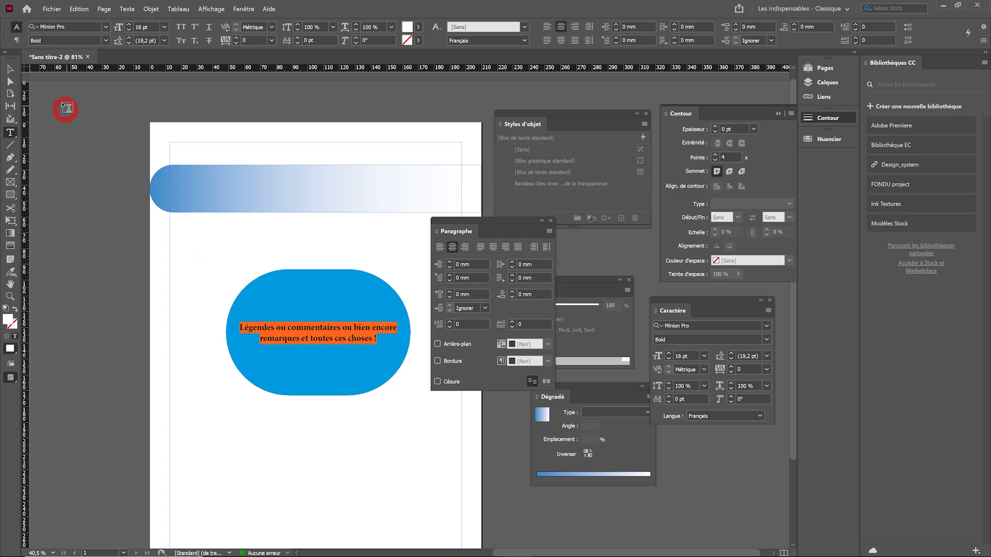
drag(506, 223, 439, 85)
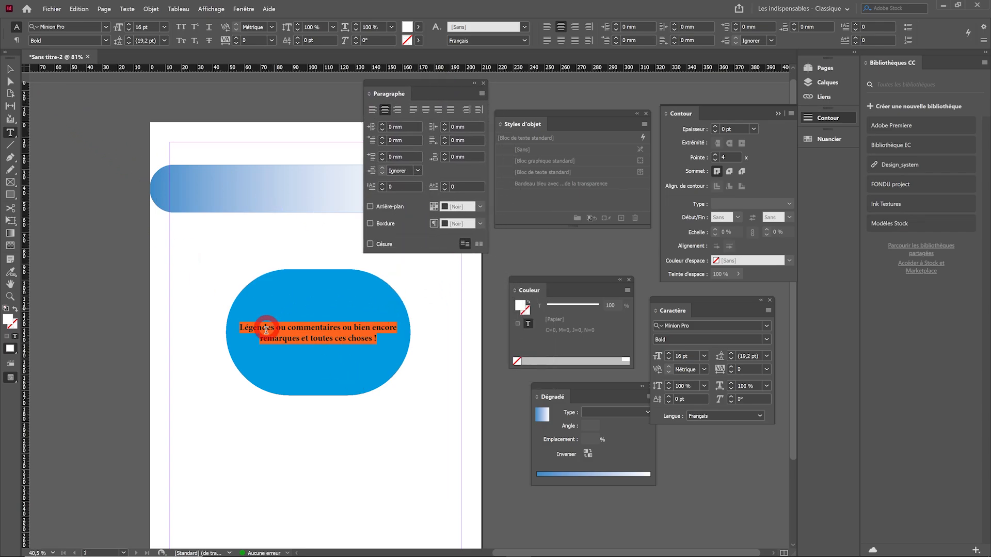
click(343, 326)
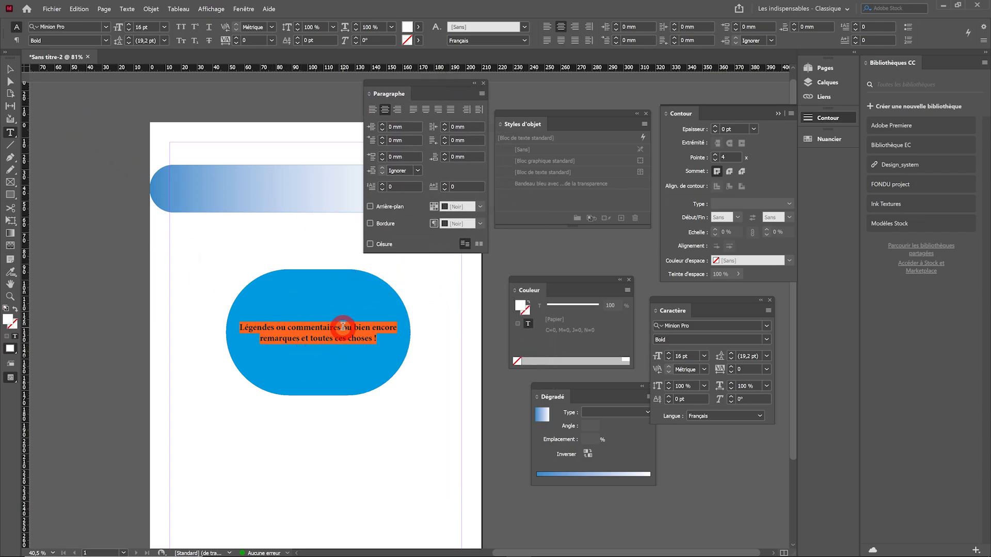
click(510, 360)
Create a paragraph style named "Légendes ou commentaires" from the selected caption text and apply it to the selection
click(253, 13)
mouse_move(268, 236)
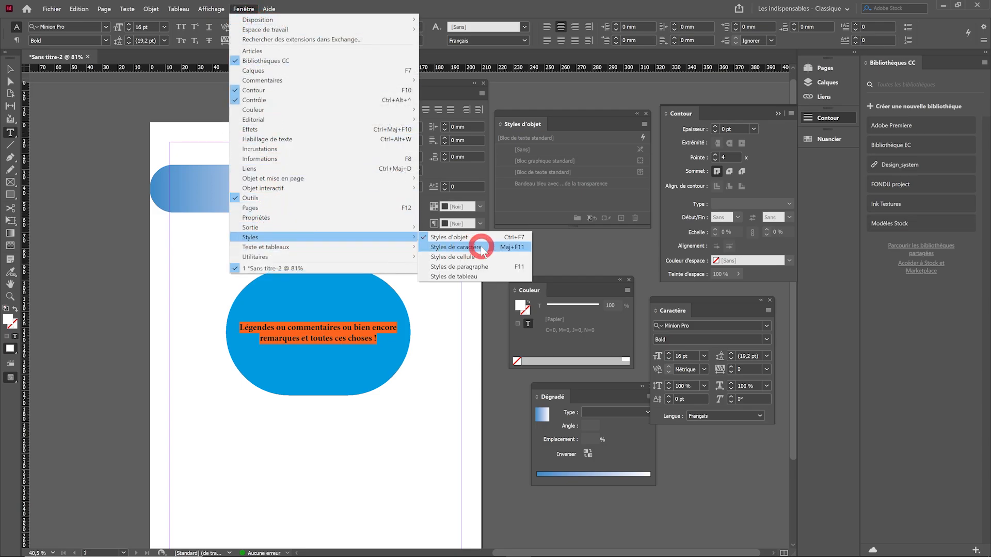
click(482, 266)
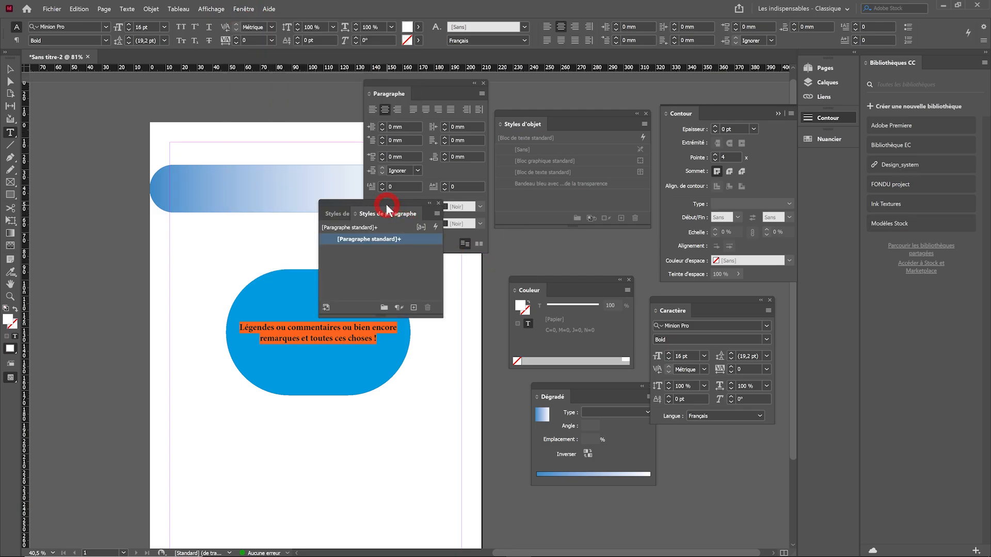
drag(387, 203, 512, 266)
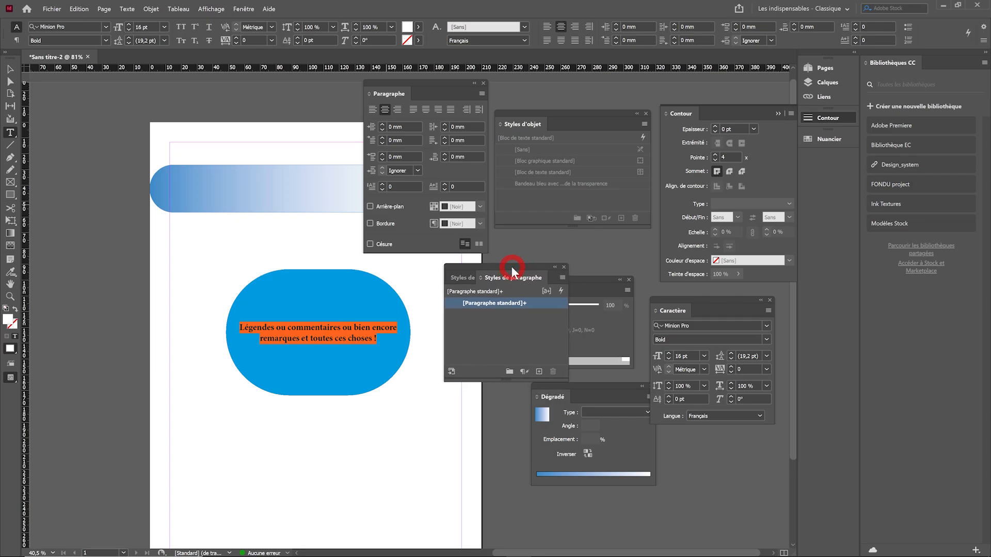
alt+click(539, 372)
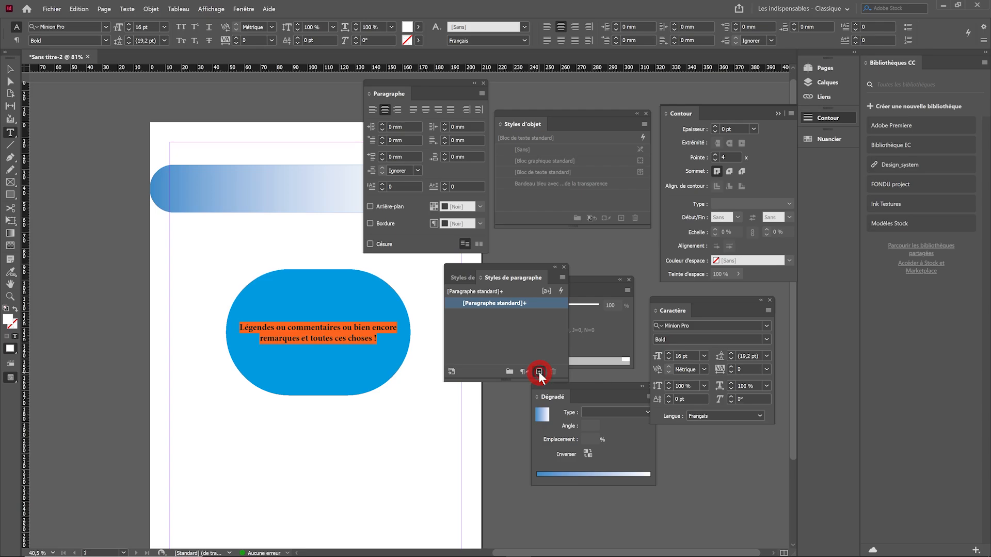
drag(742, 210, 417, 145)
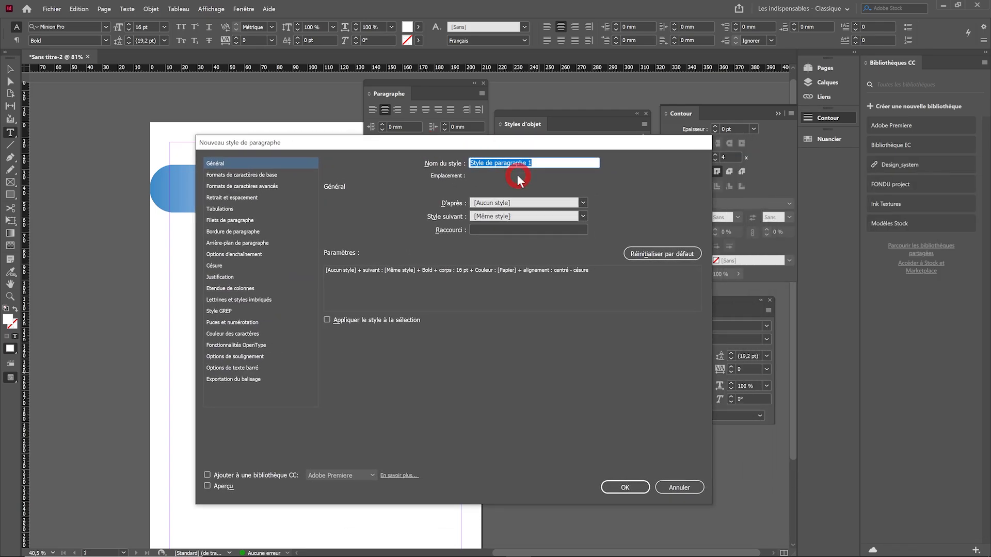
text(Légendes ou commentaires)
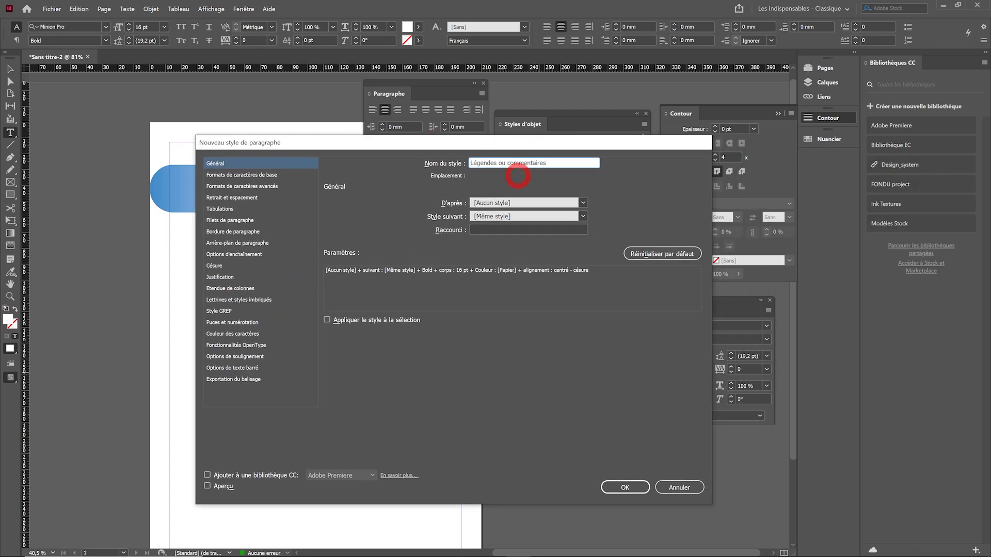
click(358, 321)
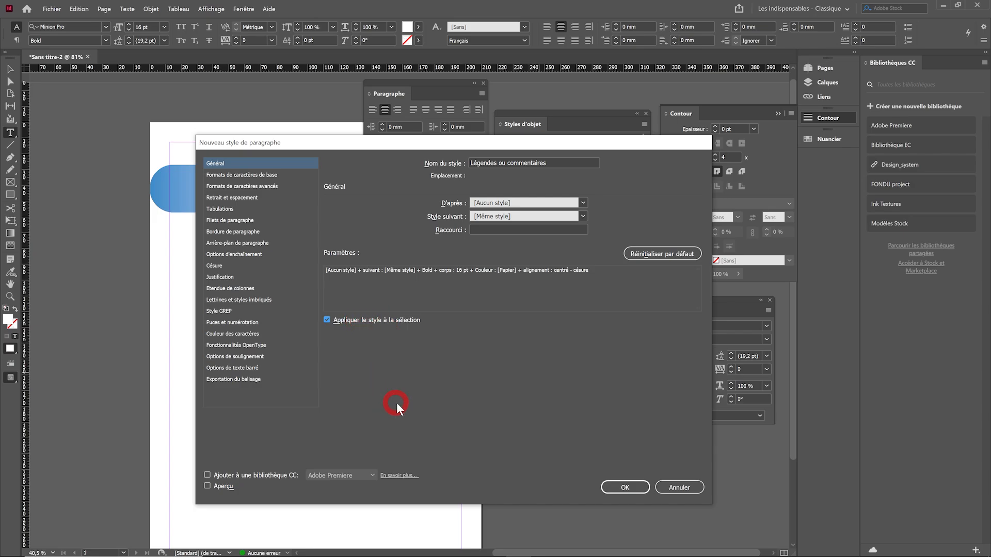
click(618, 488)
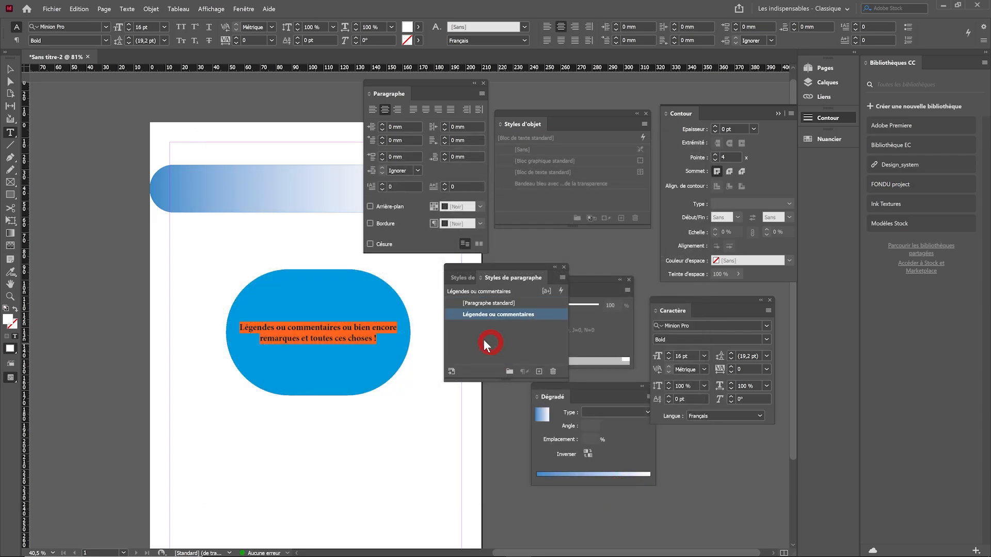
Move the blue caption frame to about X 28 mm, Y 83 mm and add a drop shadow to it
click(10, 68)
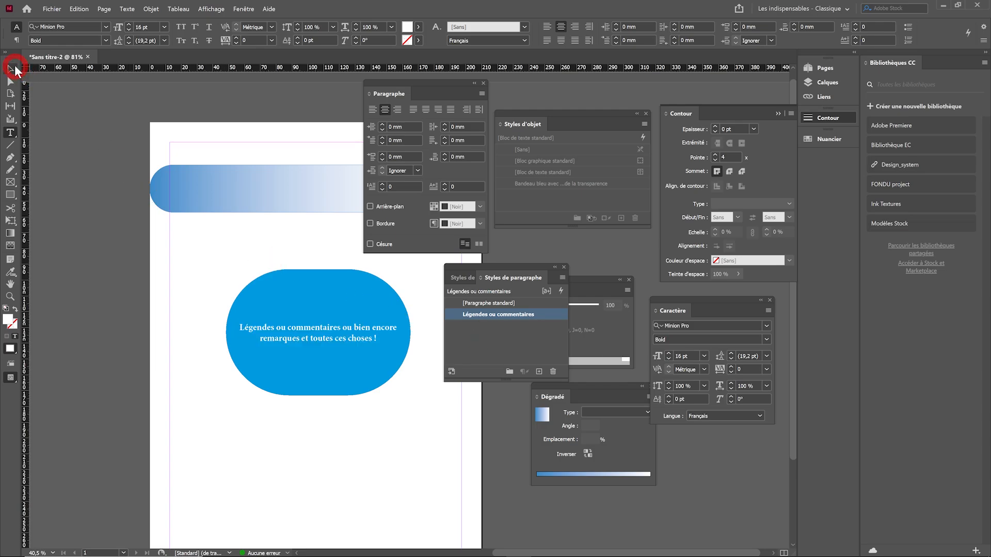
click(343, 414)
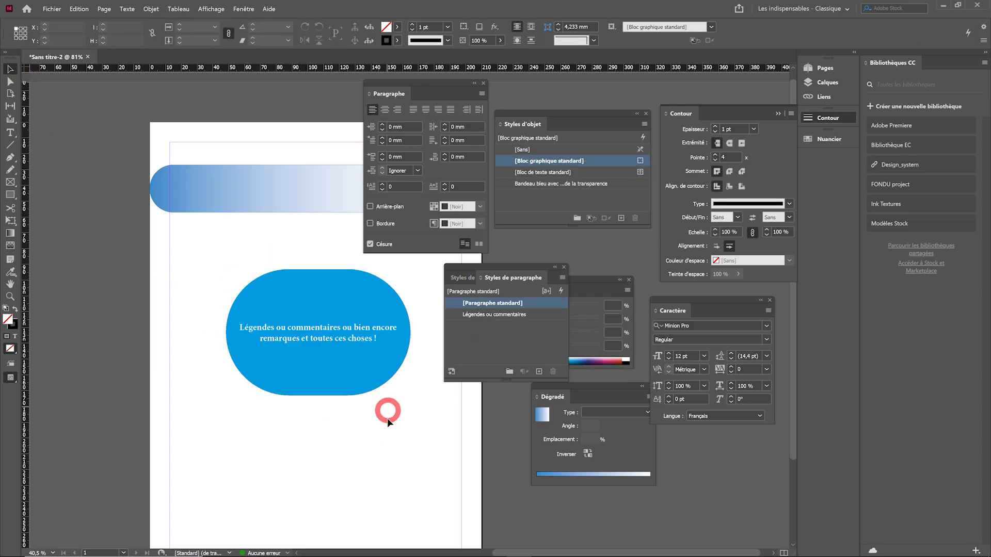
click(346, 382)
drag(347, 385, 315, 368)
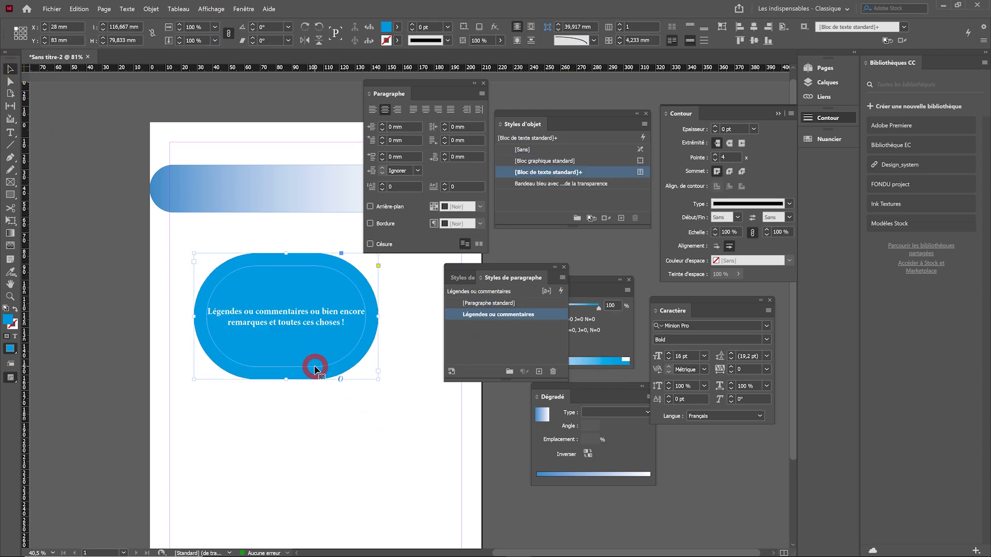
click(480, 28)
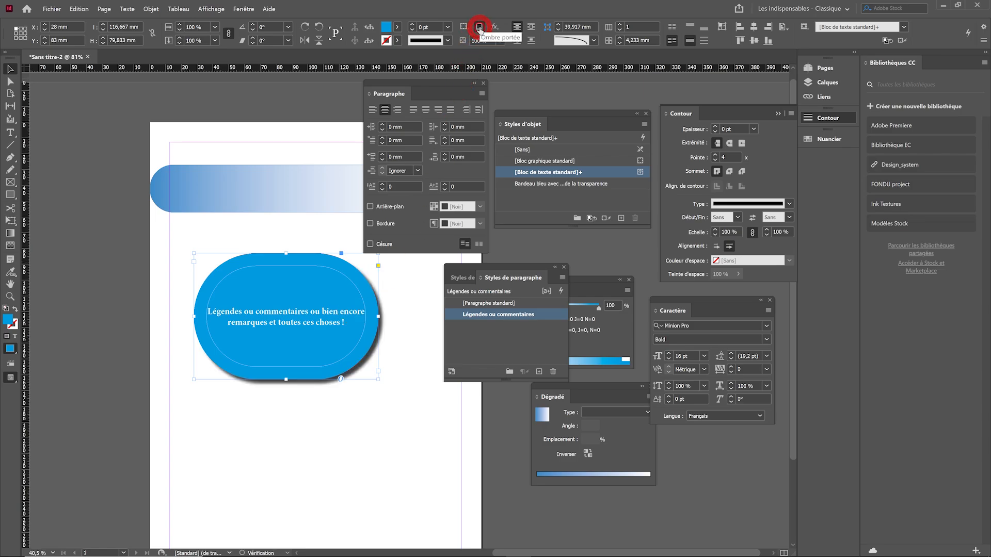
click(400, 378)
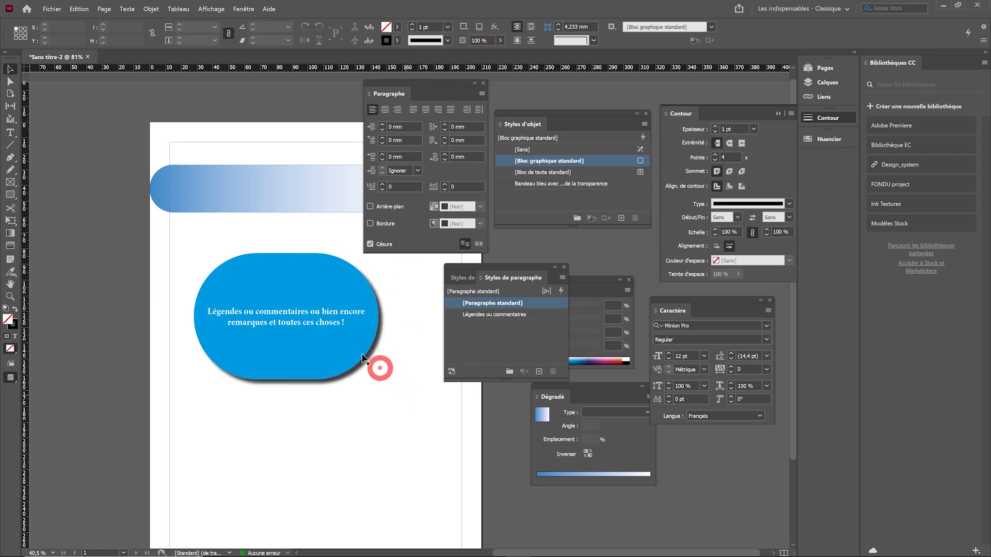
Change the colour of the caption frame's drop shadow to the C=100 M=0 J=0 N=0 swatch
click(354, 339)
click(243, 9)
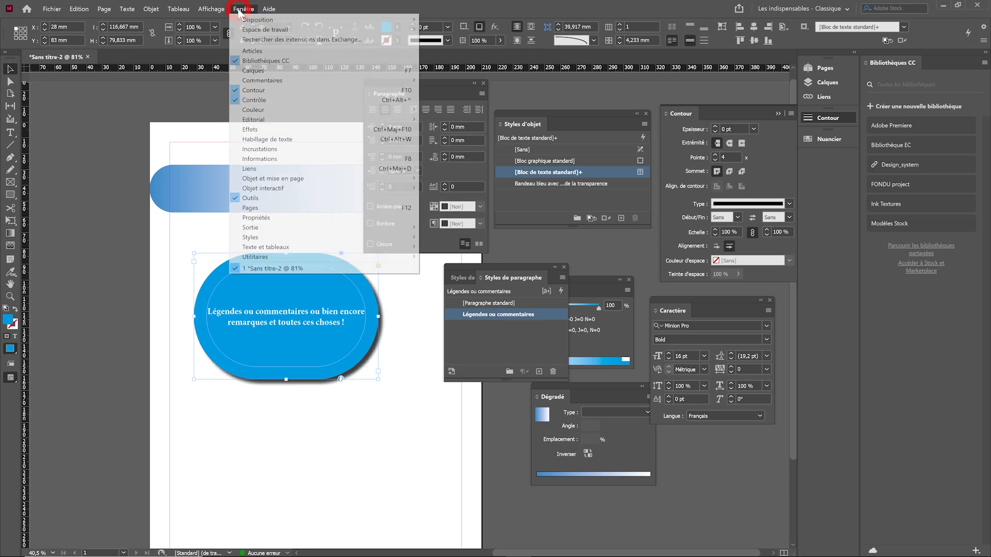
mouse_move(262, 241)
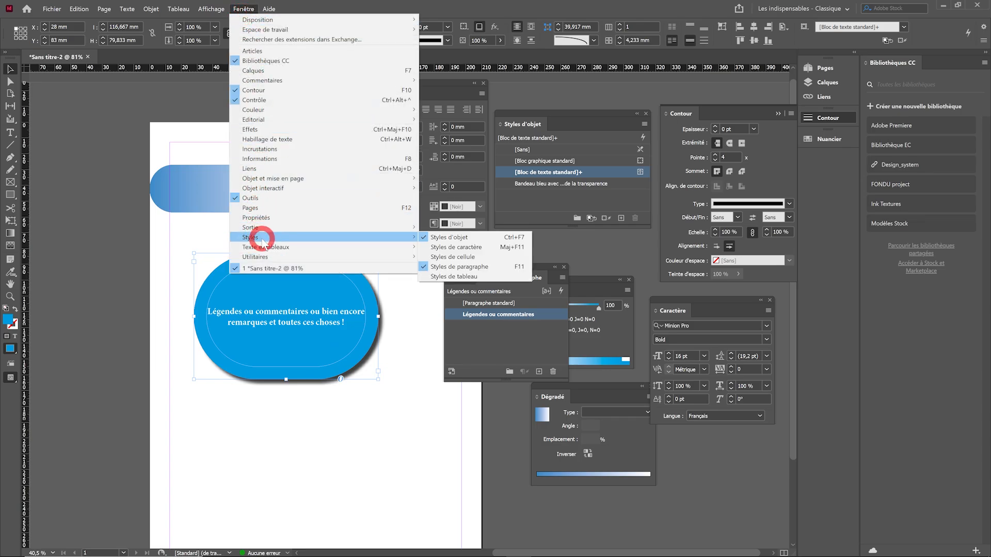
click(270, 129)
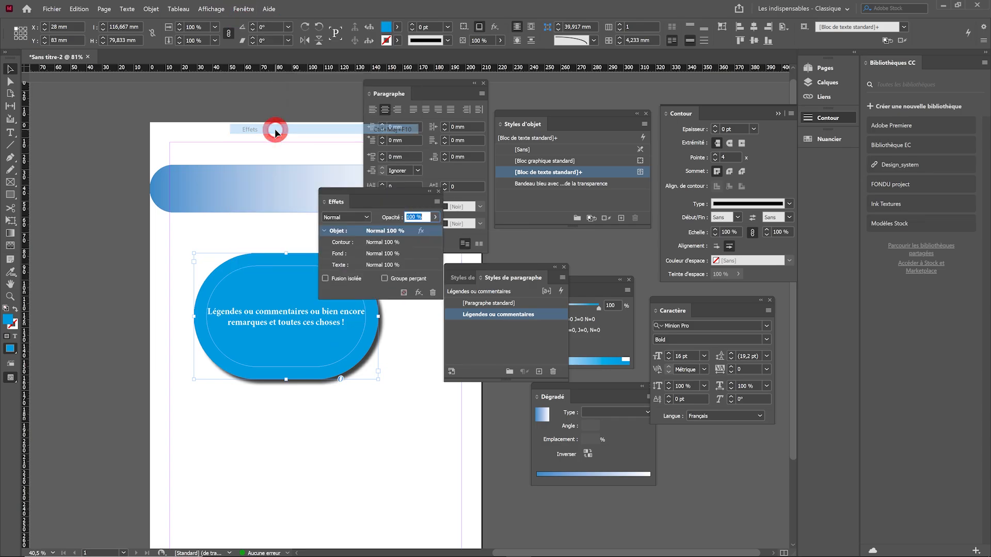
double_click(421, 232)
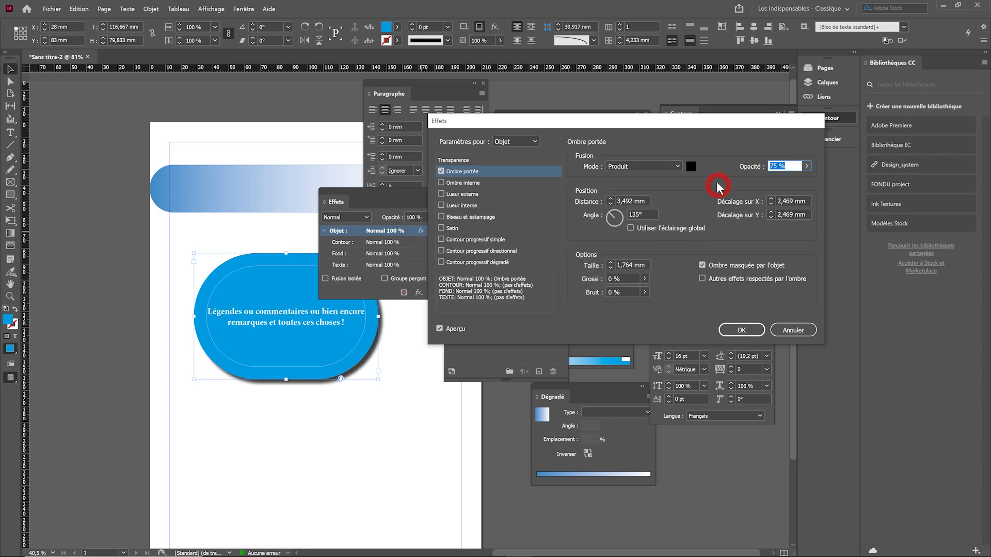
click(691, 166)
click(420, 269)
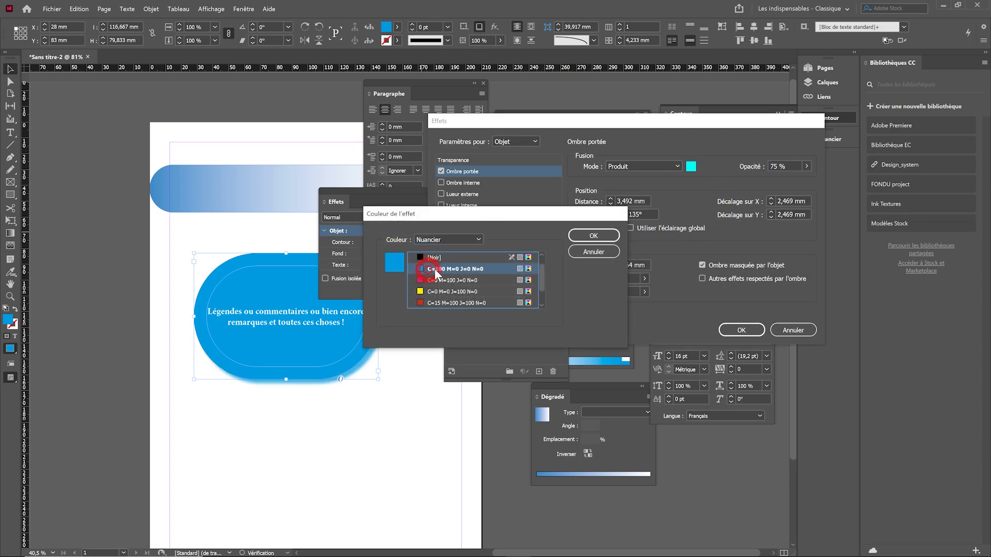
click(594, 236)
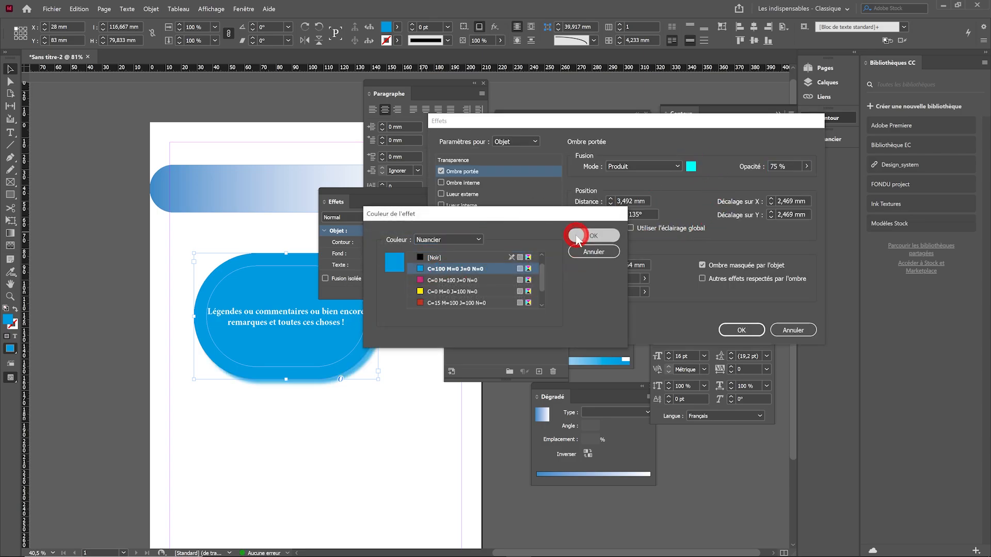
Lower the opacity of the caption frame's drop shadow and accept the effect settings
click(807, 165)
drag(788, 179, 768, 181)
click(741, 329)
click(365, 397)
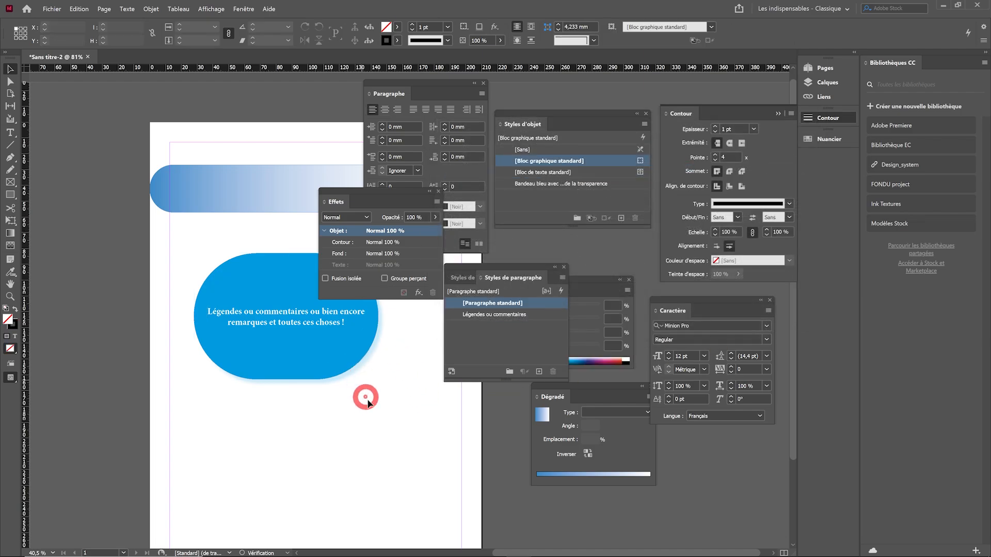
Create an object style named "Légendes" from the blue caption frame, based on [Bloc de texte standard], and apply it to the selection
drag(390, 192, 247, 92)
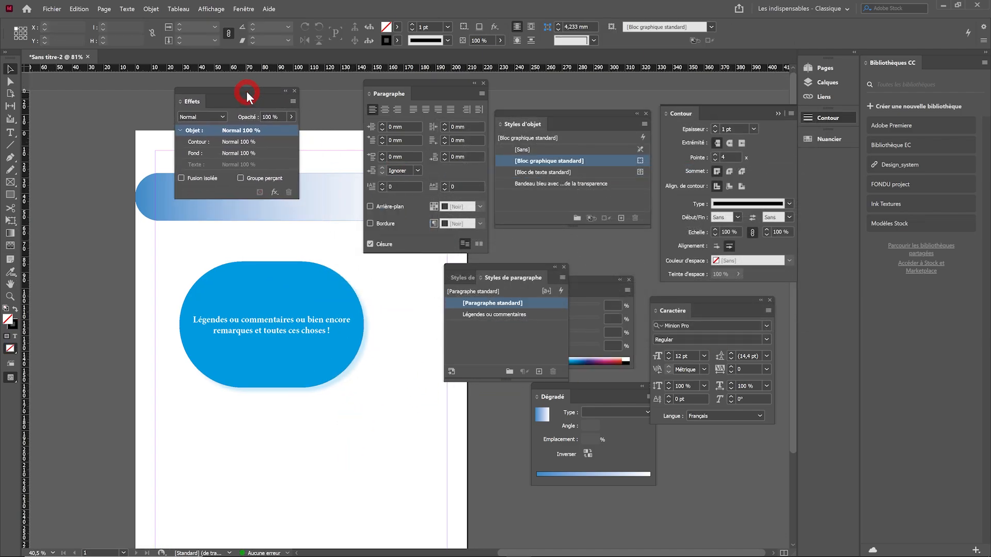
click(315, 360)
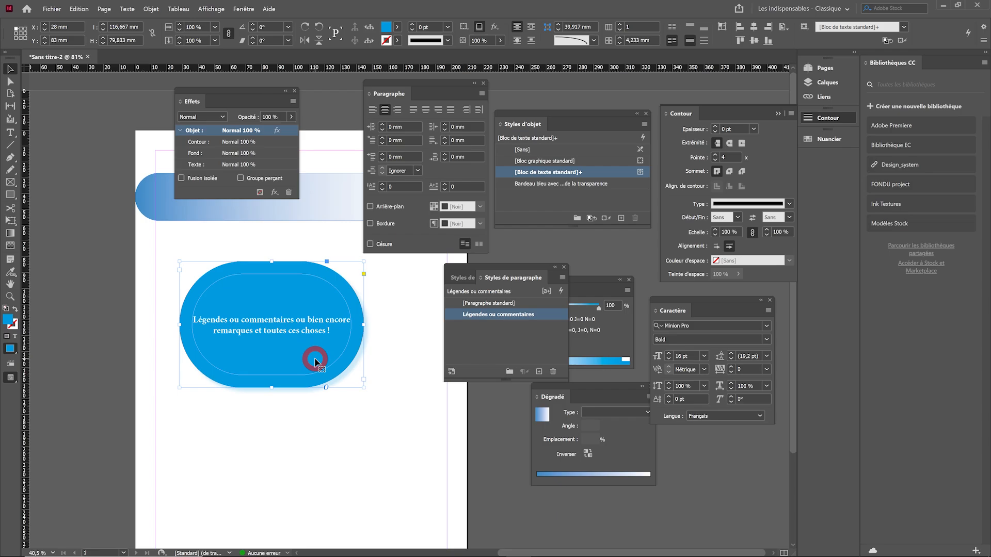
click(564, 268)
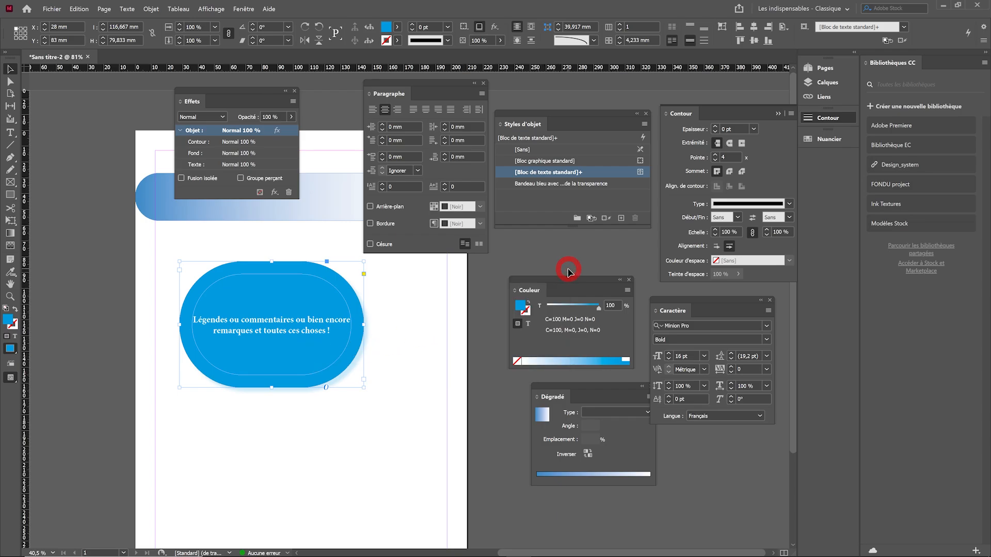
drag(528, 120, 412, 280)
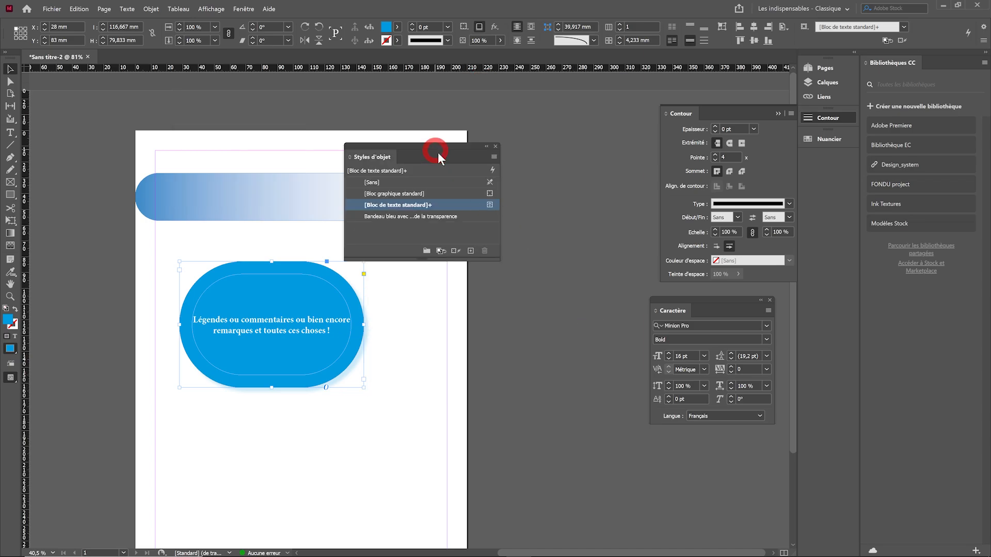
drag(439, 156, 520, 251)
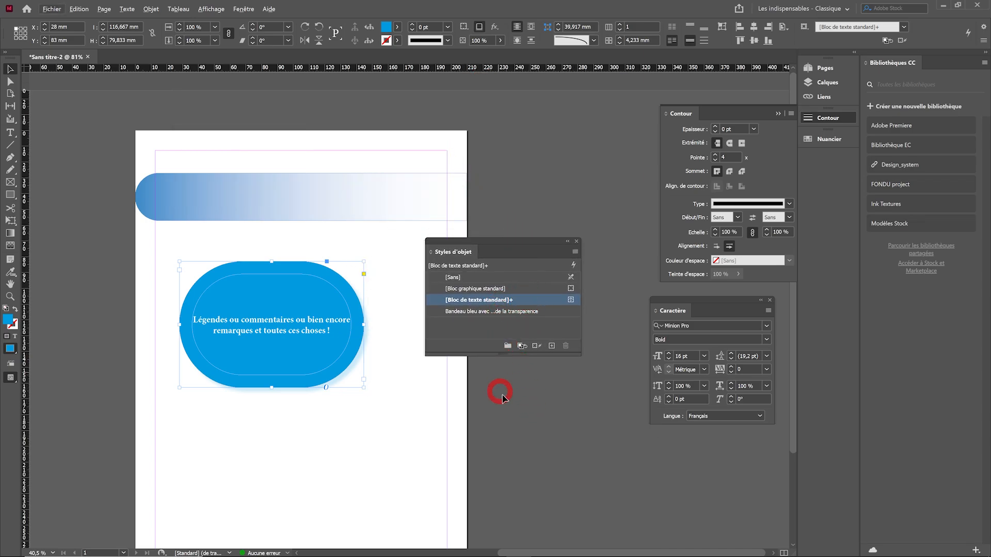
alt+click(551, 346)
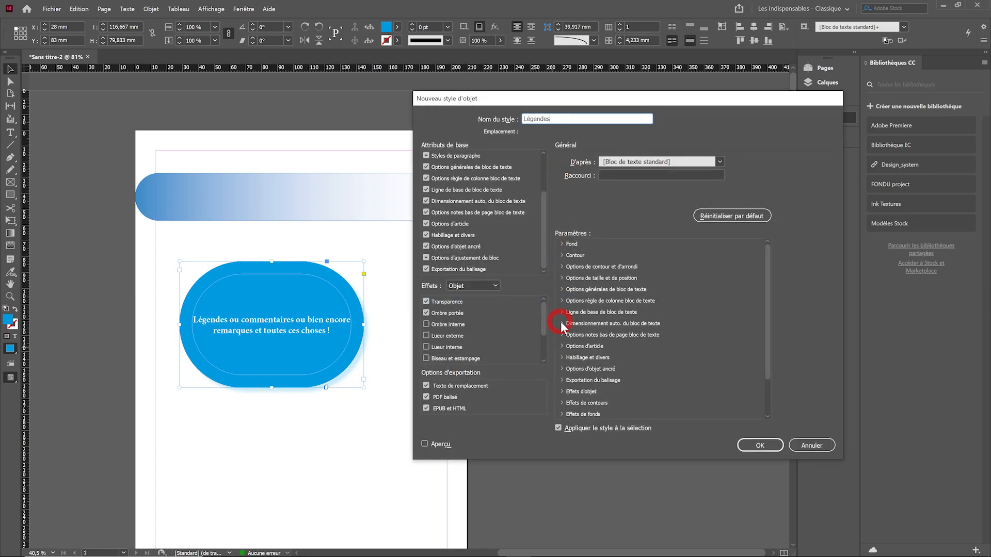
click(759, 447)
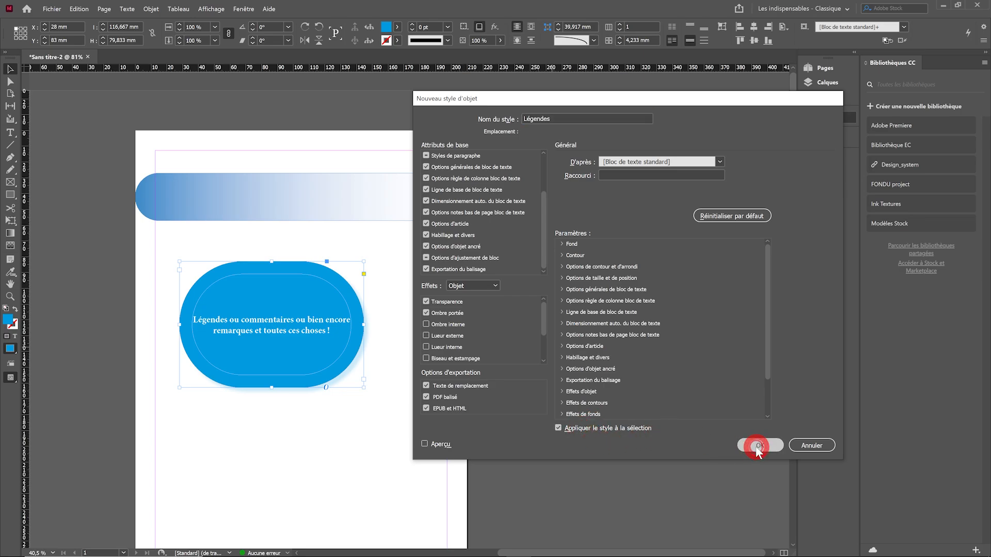
click(328, 415)
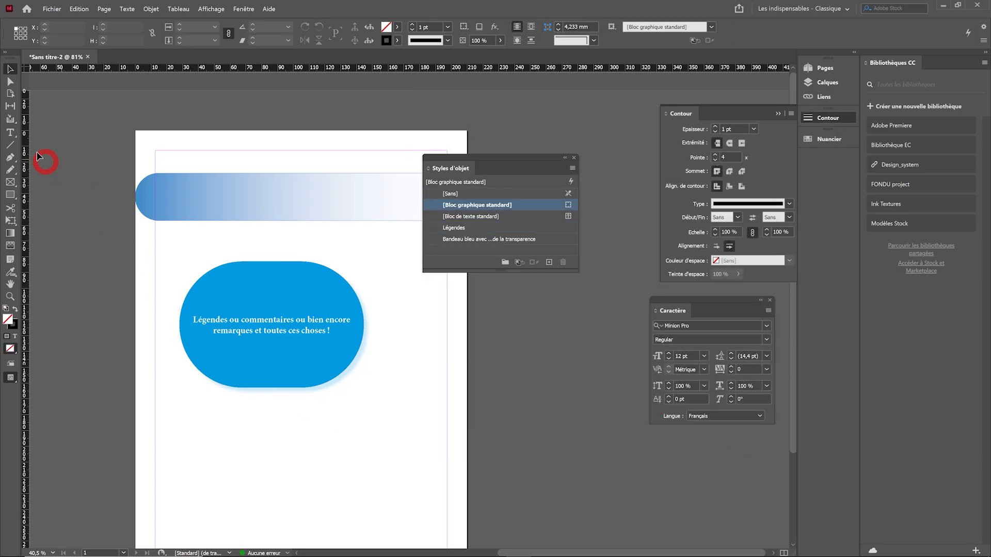
Draw a text frame about 111 × 65 mm below the blue caption and enter "Petit texte qui n'a aucune importance :)"
click(9, 133)
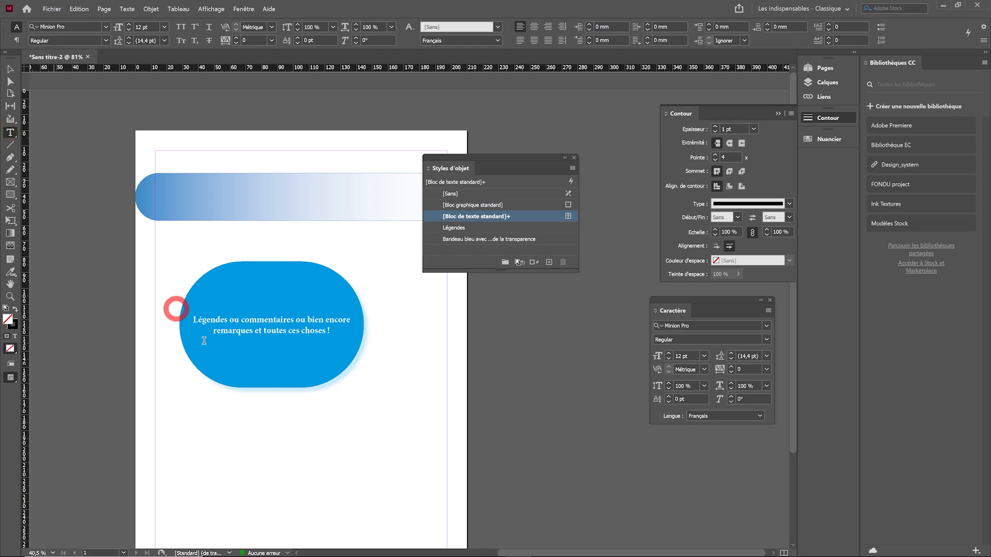
drag(205, 411, 380, 510)
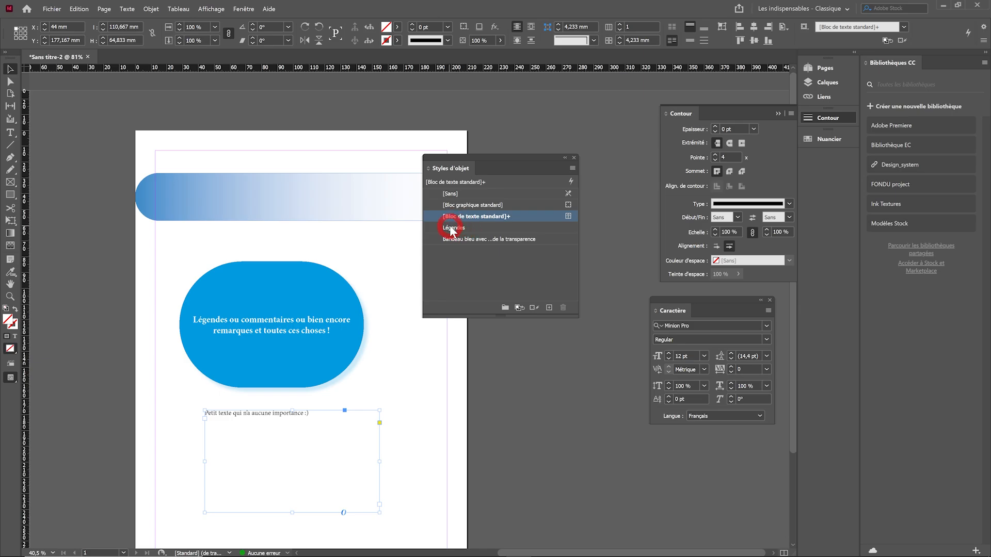
Apply the Légendes object style to the new text frame and move the frame to about X 31 mm, Y 170 mm
click(481, 229)
click(431, 416)
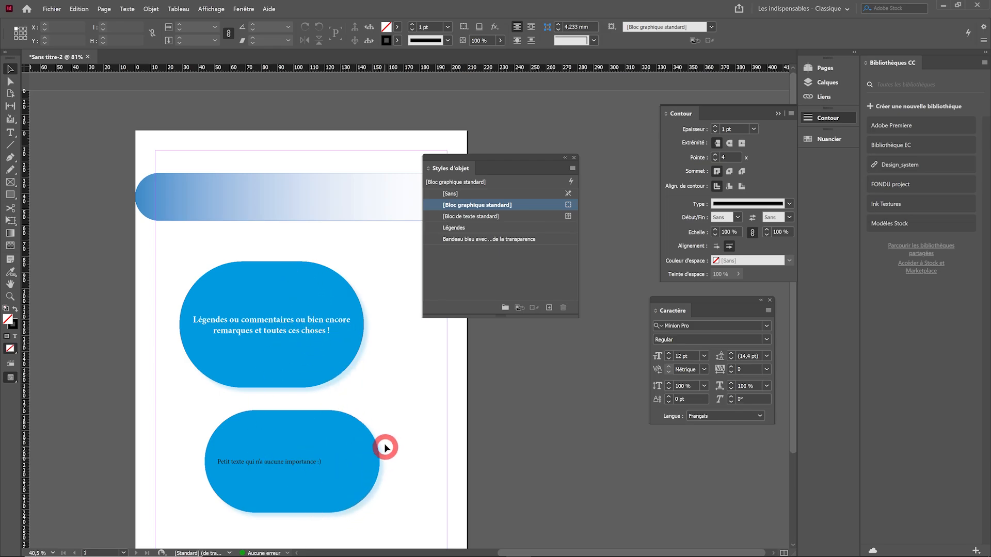
click(293, 471)
drag(307, 462, 287, 450)
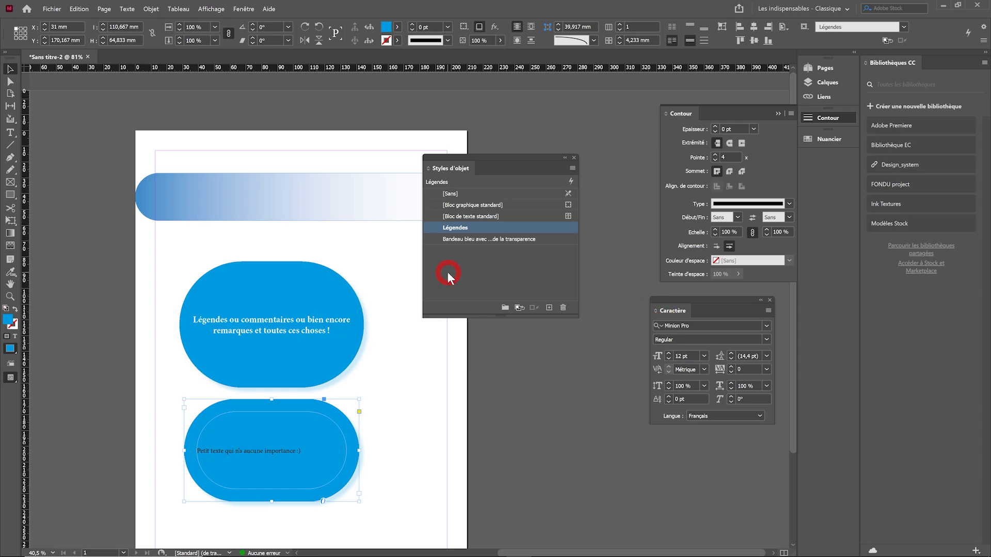
Enable paragraph styles in the Légendes object style and assign it the "Légendes ou commentaires" paragraph style
right_click(475, 231)
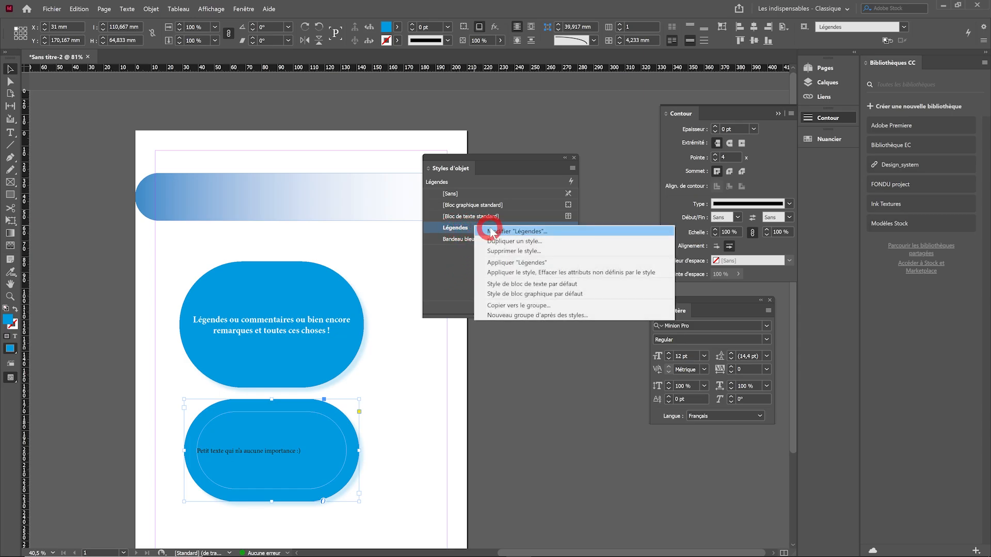
click(496, 232)
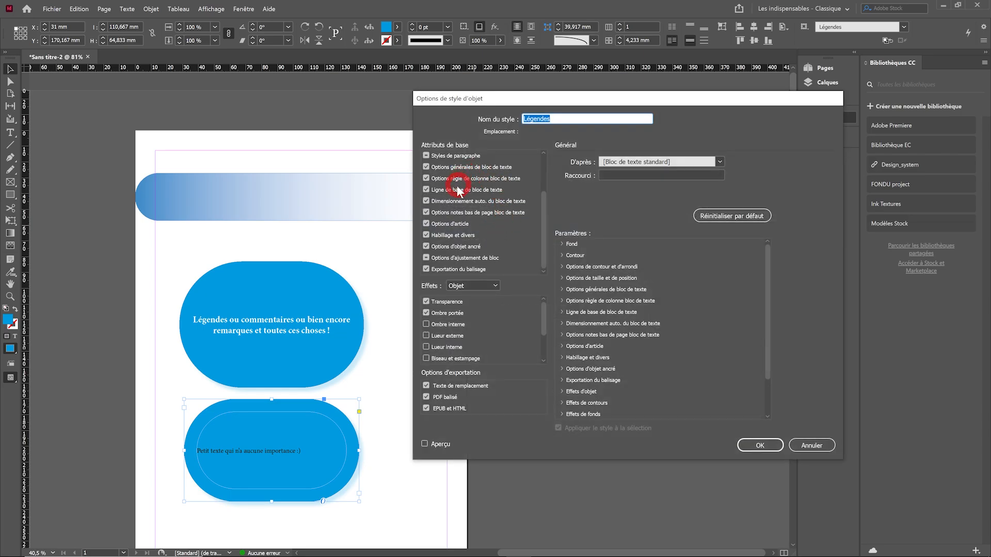
drag(544, 236, 538, 203)
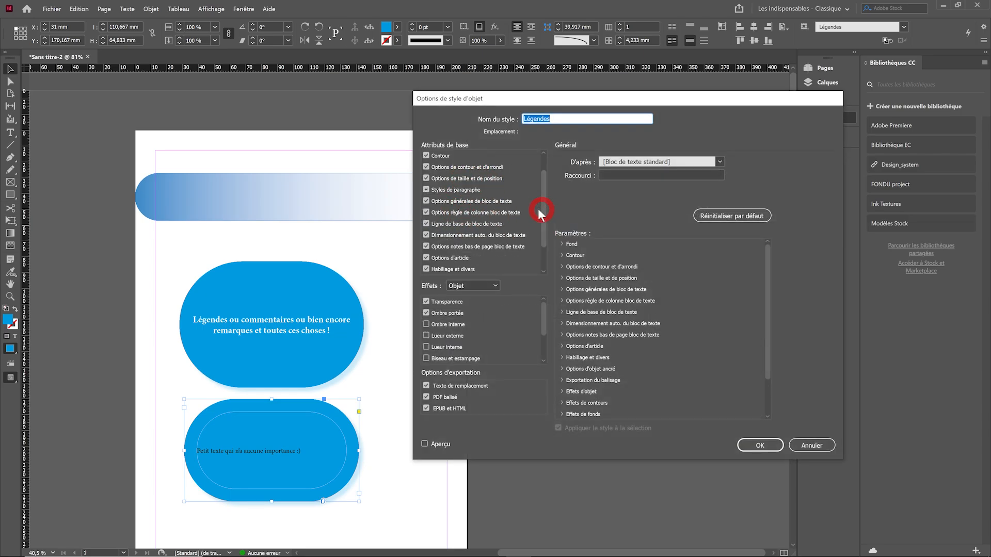
click(426, 190)
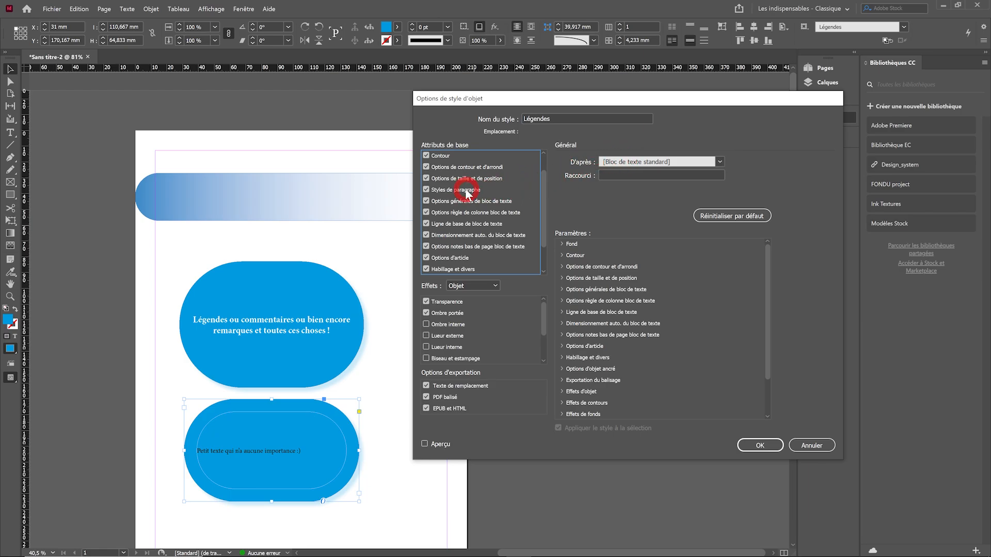
click(458, 190)
click(679, 176)
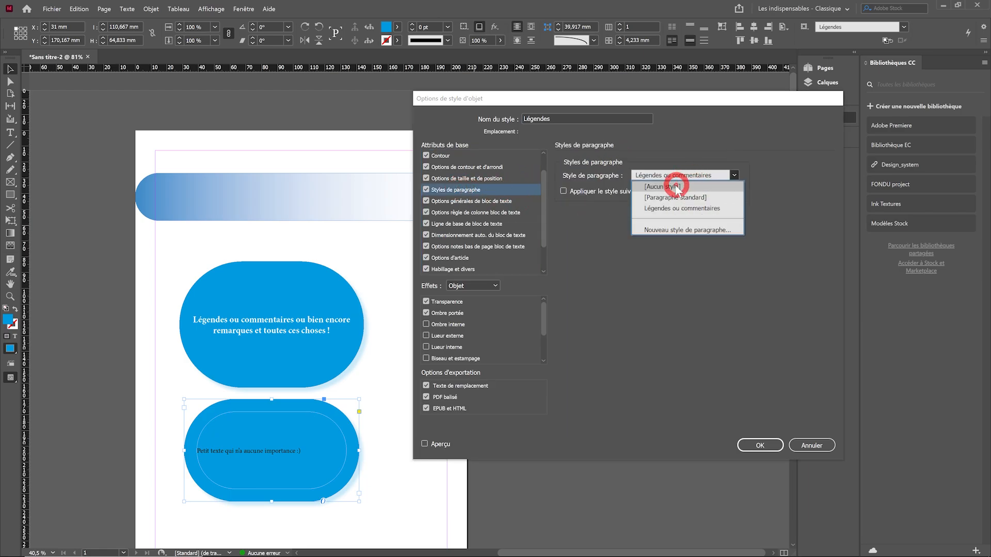
click(664, 209)
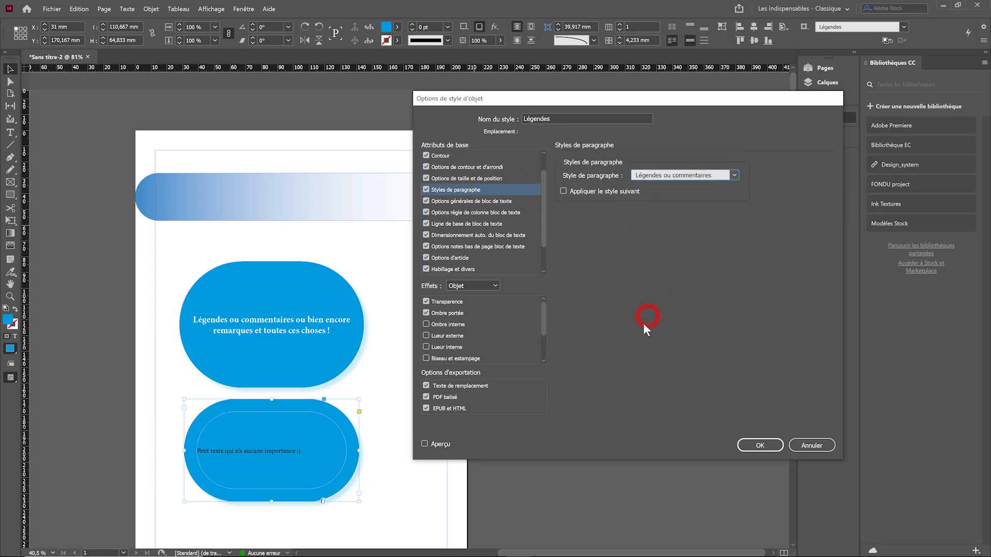
click(749, 446)
click(398, 458)
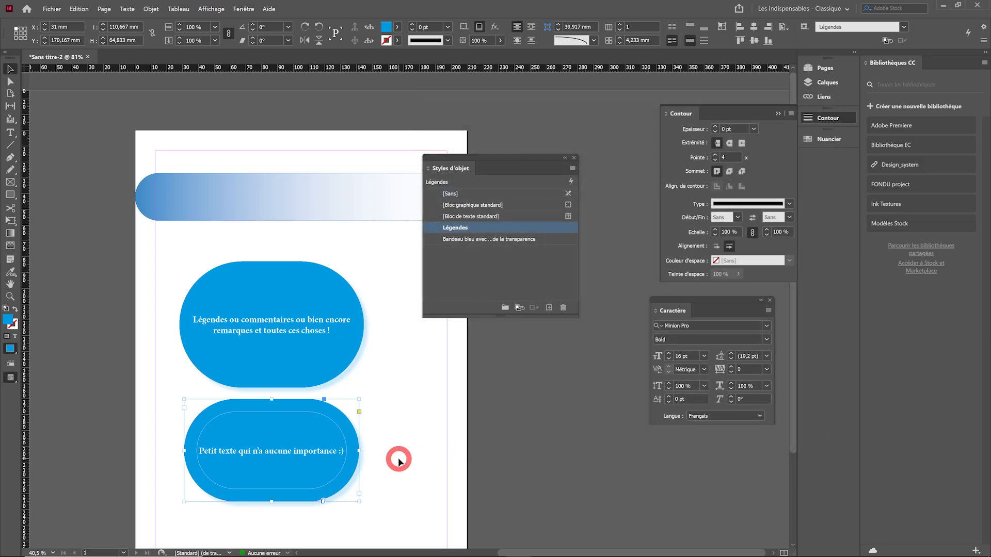
Delete both blue caption frames from the page, keeping the gradient band
click(258, 433)
key(Delete)
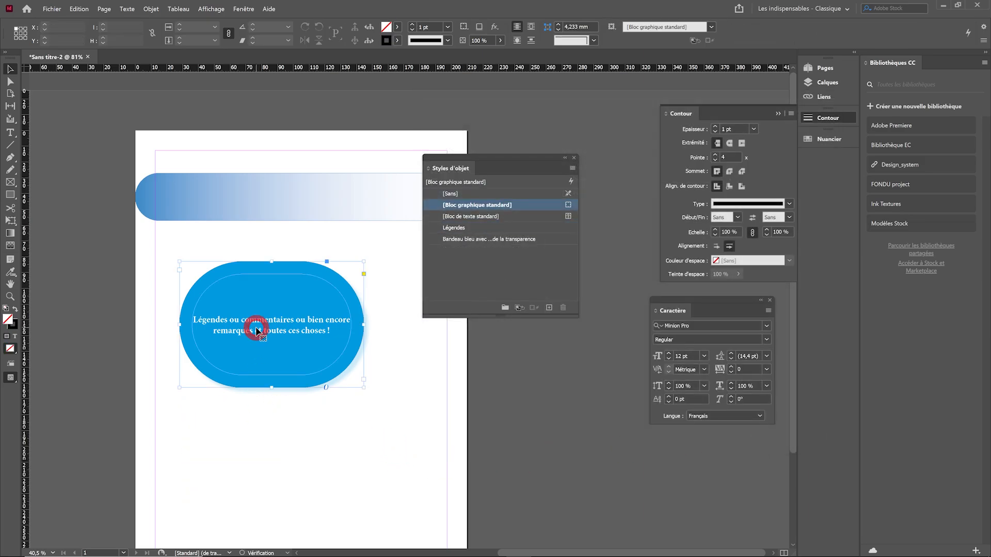
click(255, 297)
key(Delete)
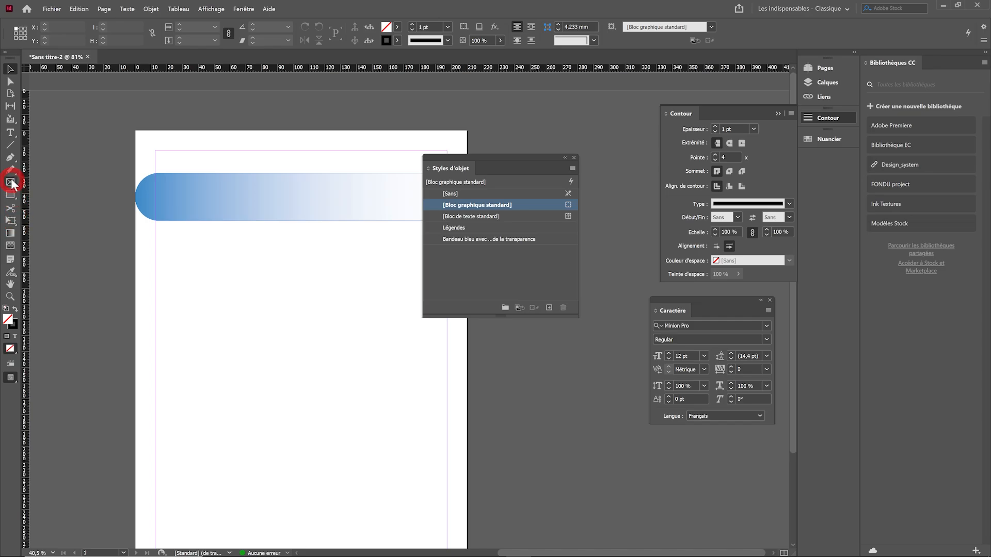
Draw a text frame about 122 × 106 mm below the gradient band and fill it with placeholder text
click(10, 132)
mouse_move(203, 246)
mouse_down()
mouse_move(356, 345)
mouse_move(396, 413)
mouse_up()
click(124, 16)
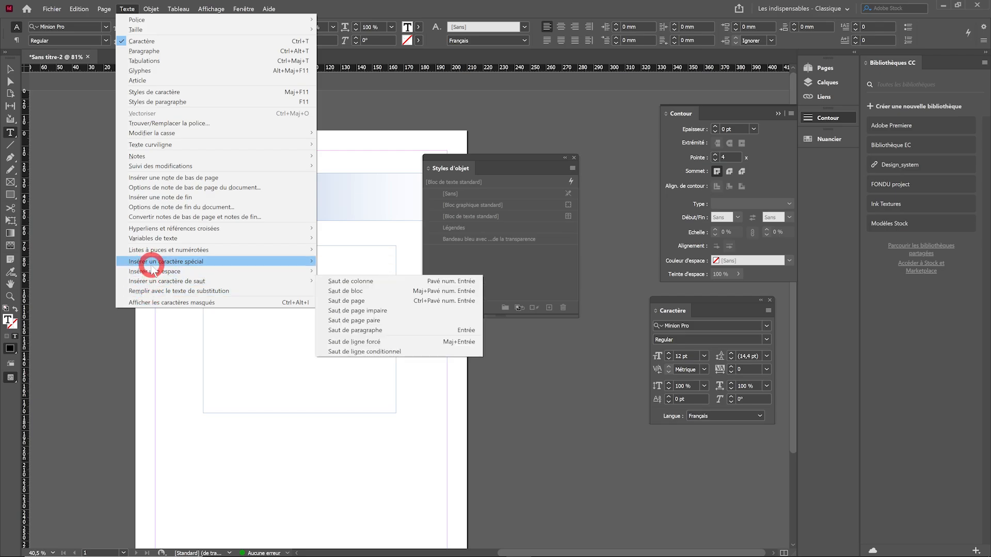
click(155, 291)
Apply the Légendes object style to the placeholder text frame and deselect it
click(10, 69)
click(295, 294)
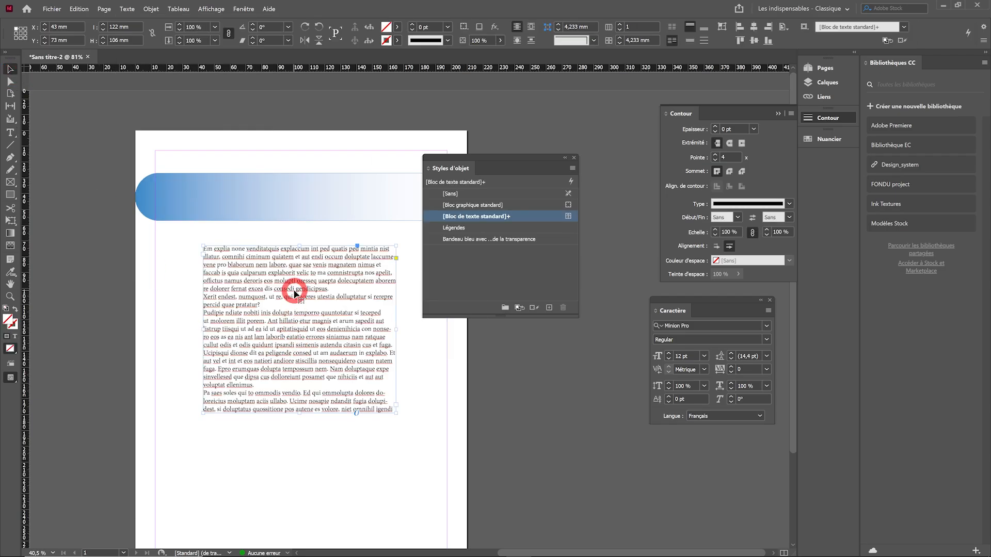
click(453, 228)
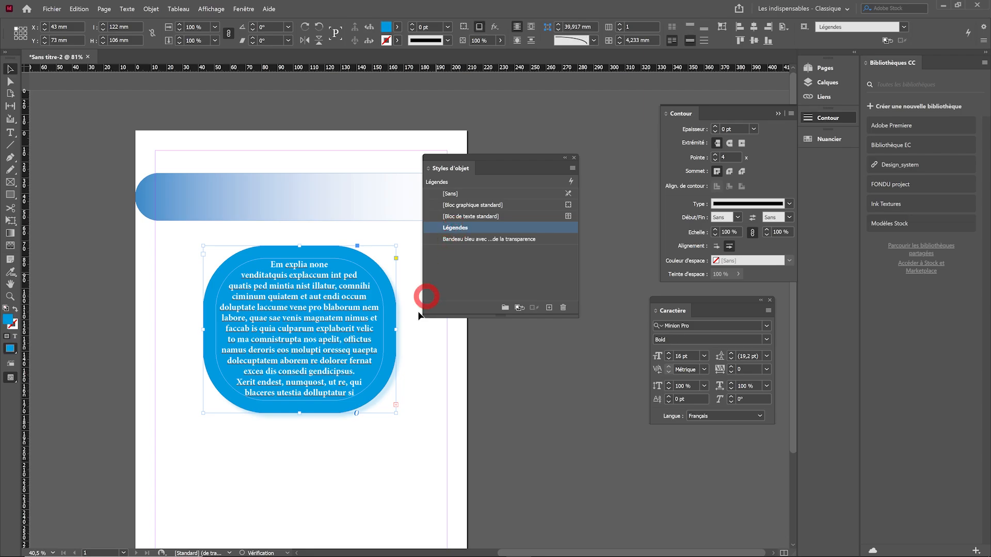
click(390, 482)
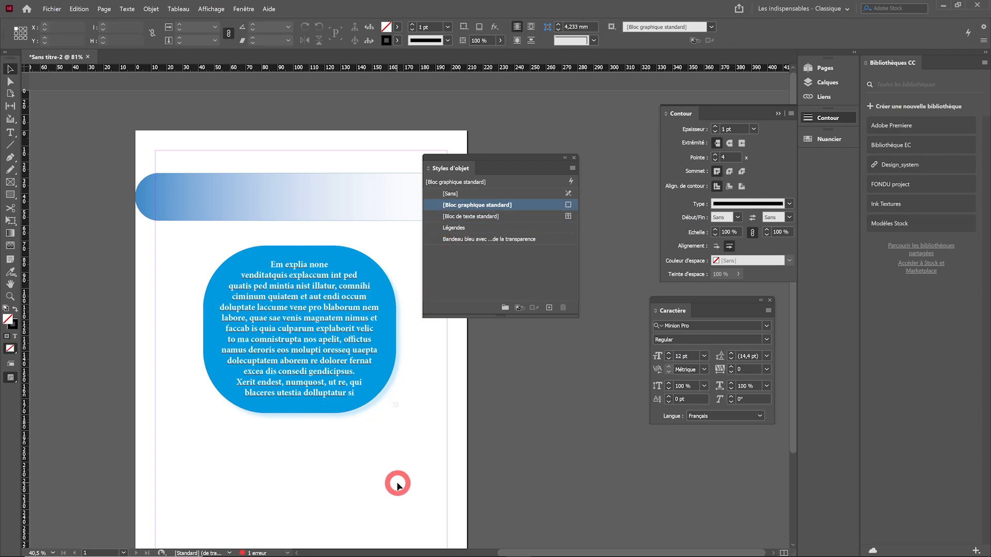
Move the blue caption frame to about X 33 mm, Y 82 mm
click(10, 70)
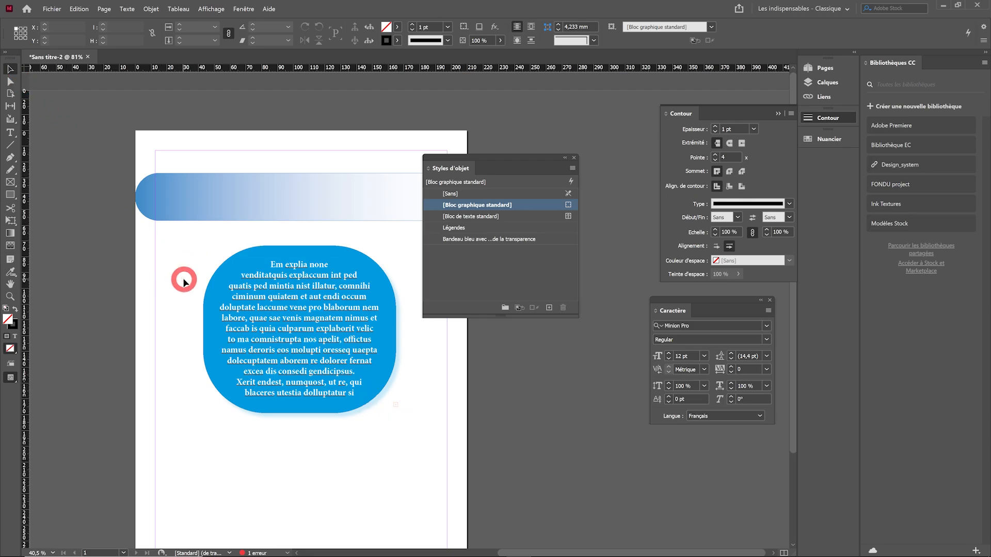
drag(352, 345, 328, 333)
click(312, 506)
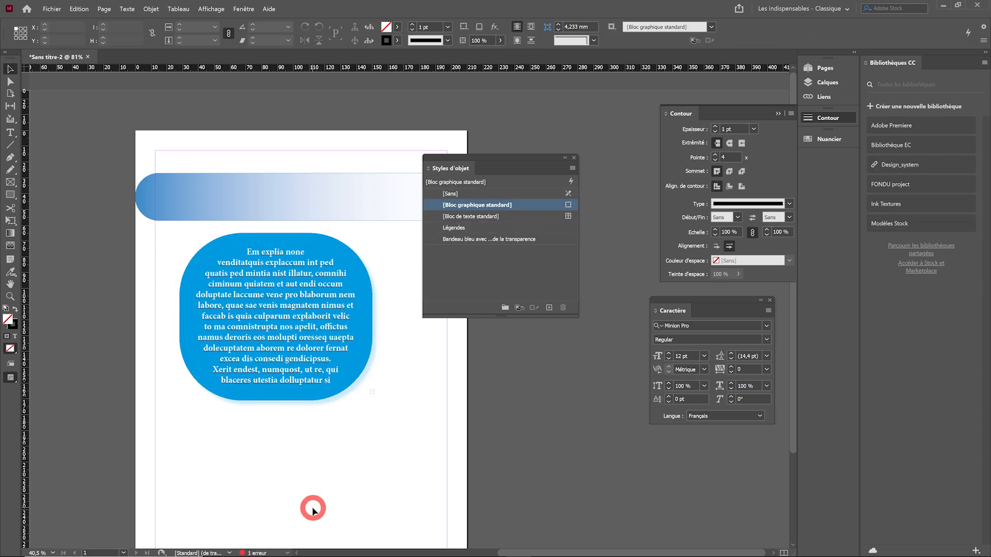
drag(311, 378, 319, 406)
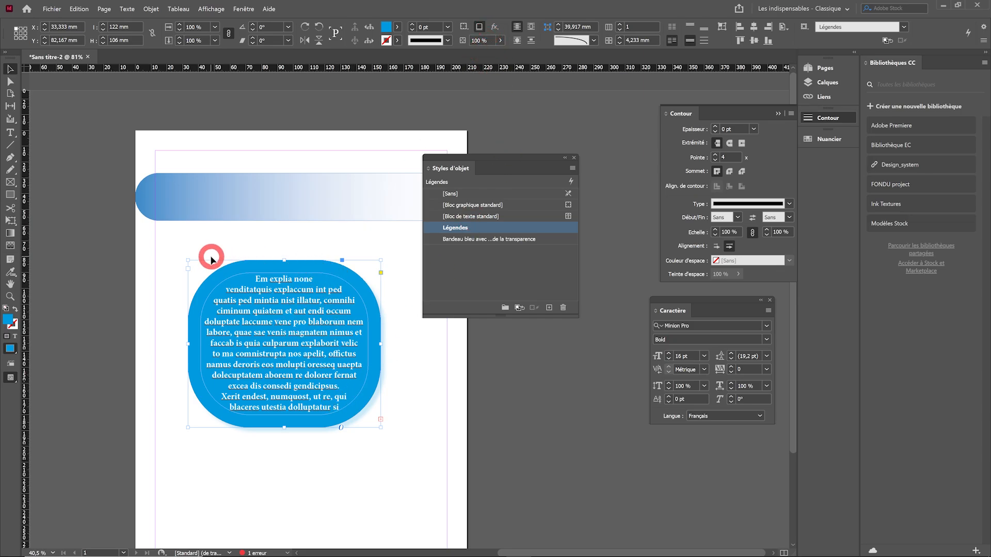
Open the Légendes object style for editing and examine the text wrap types in its Habillage et divers settings
right_click(492, 227)
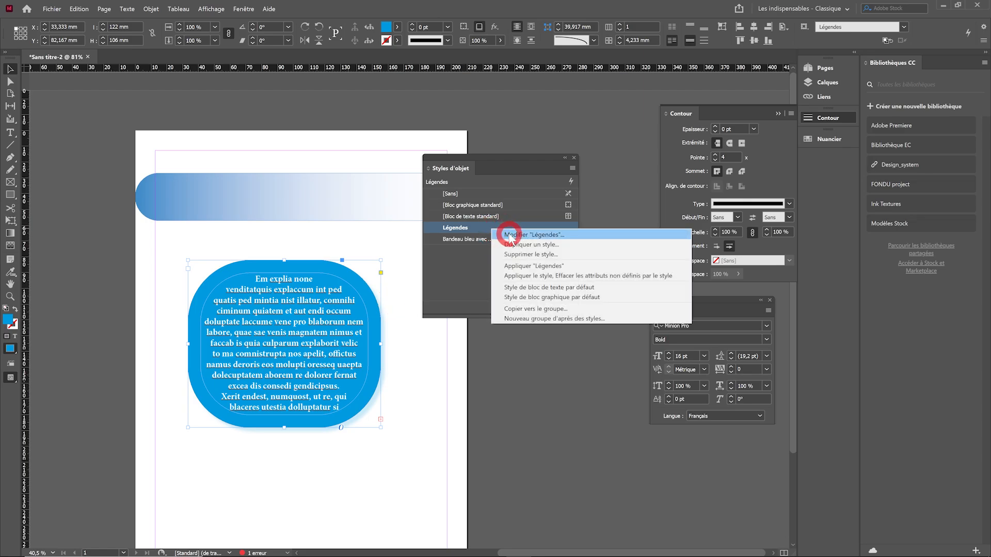
click(509, 235)
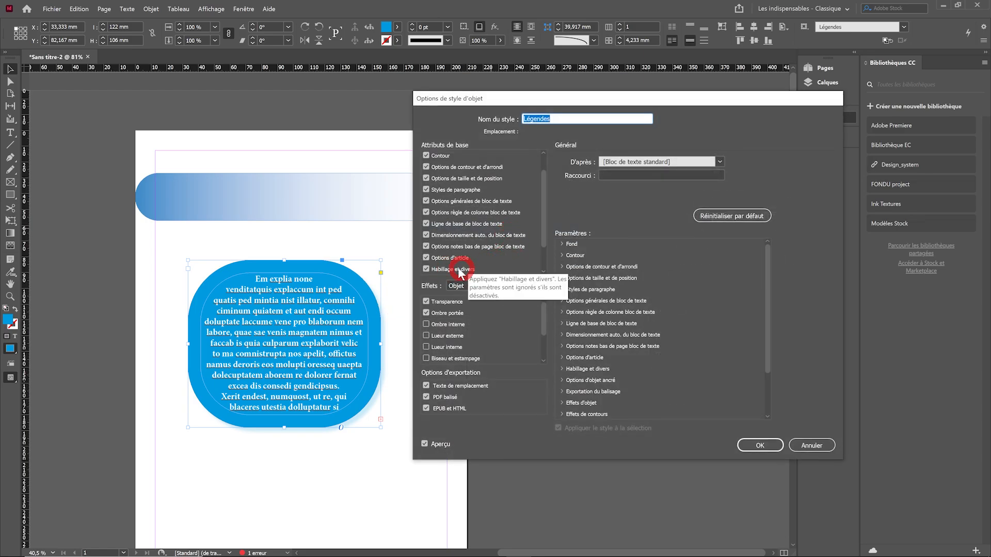
click(458, 273)
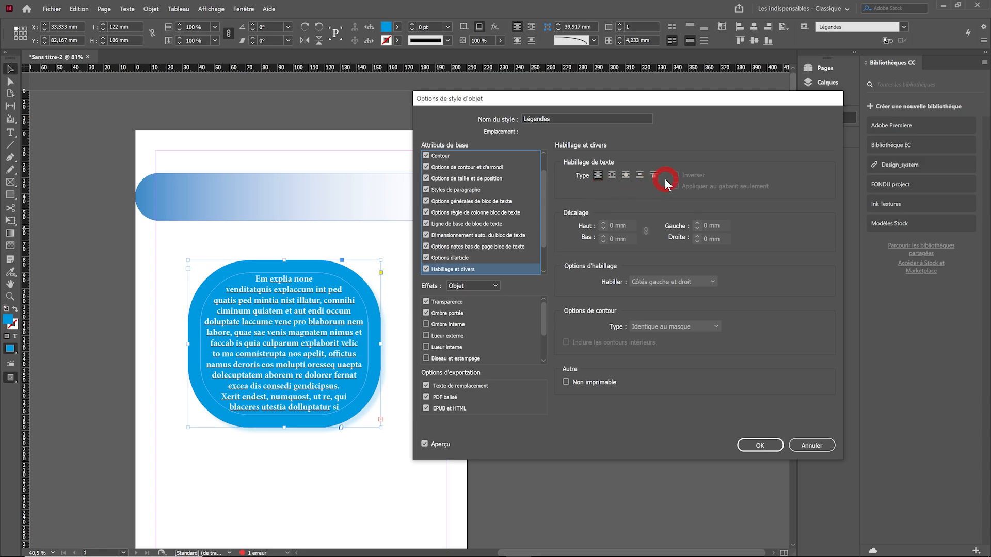
click(651, 177)
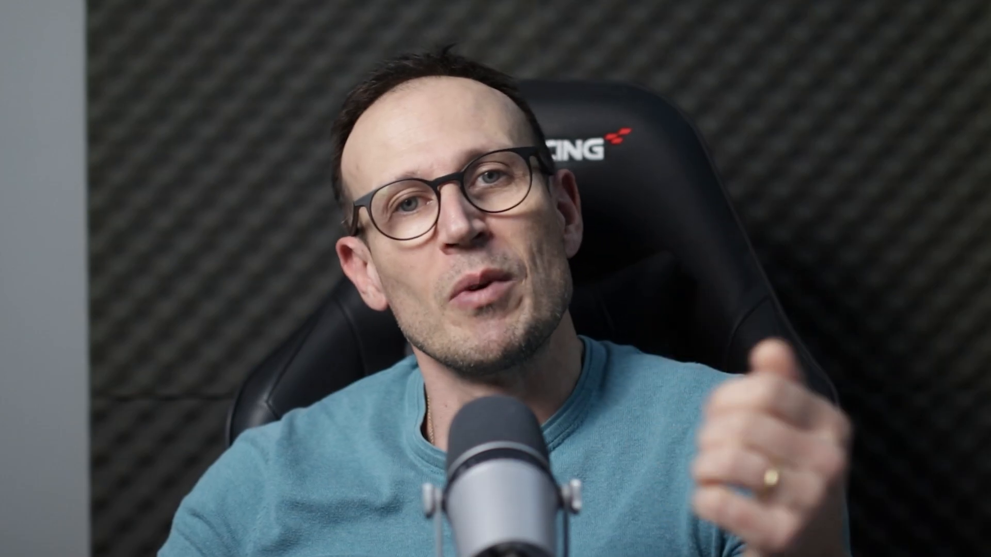